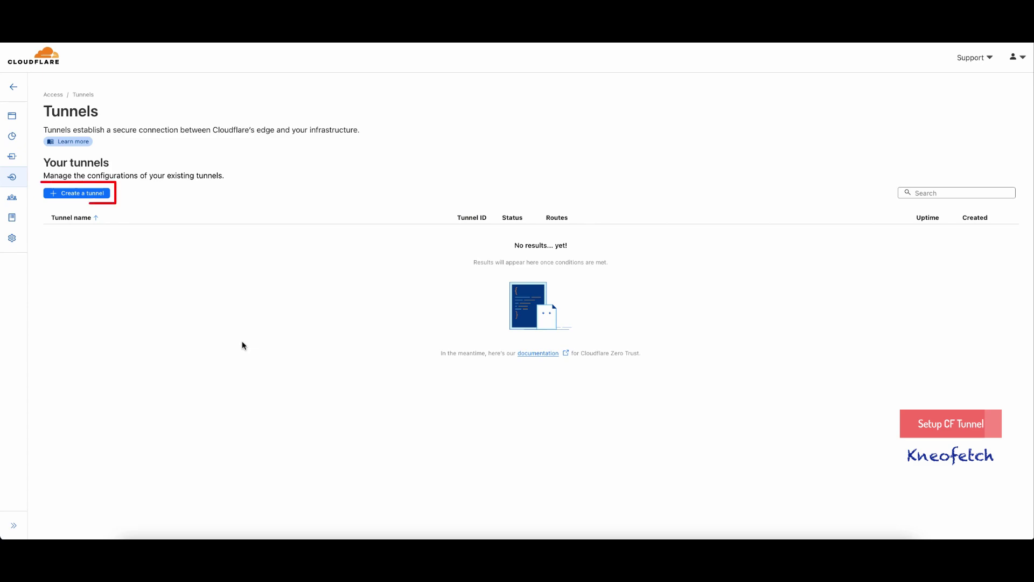
- Create a new tunnel named 'CloudPanel Demo' and save it
click(96, 199)
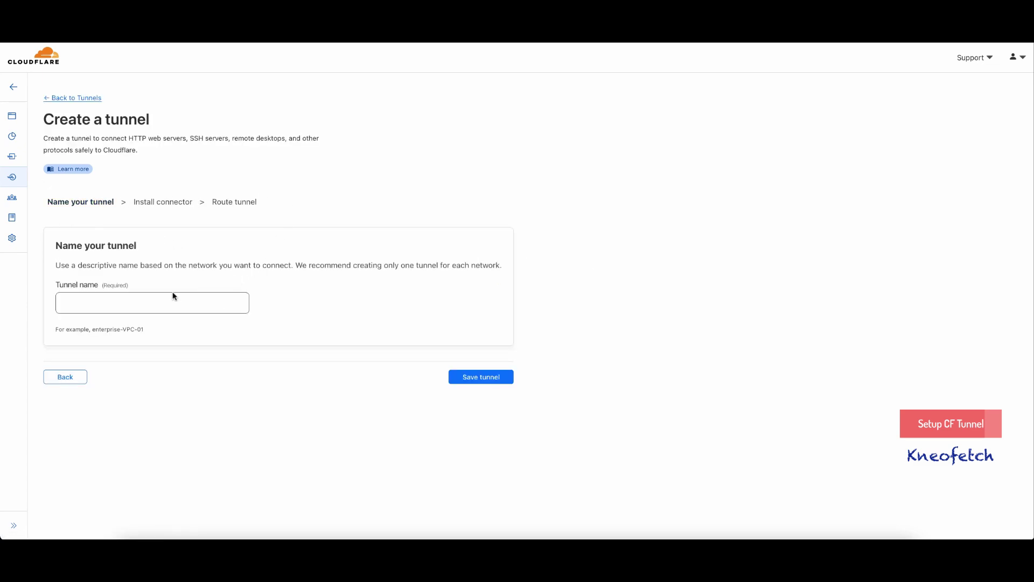
click(145, 301)
text(Cloud)
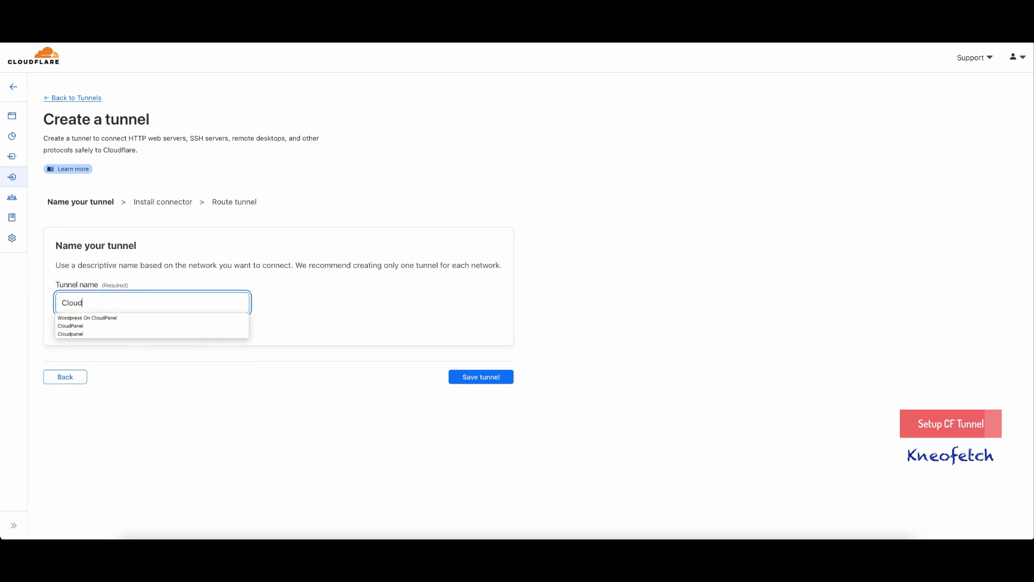
text(Panel Demo)
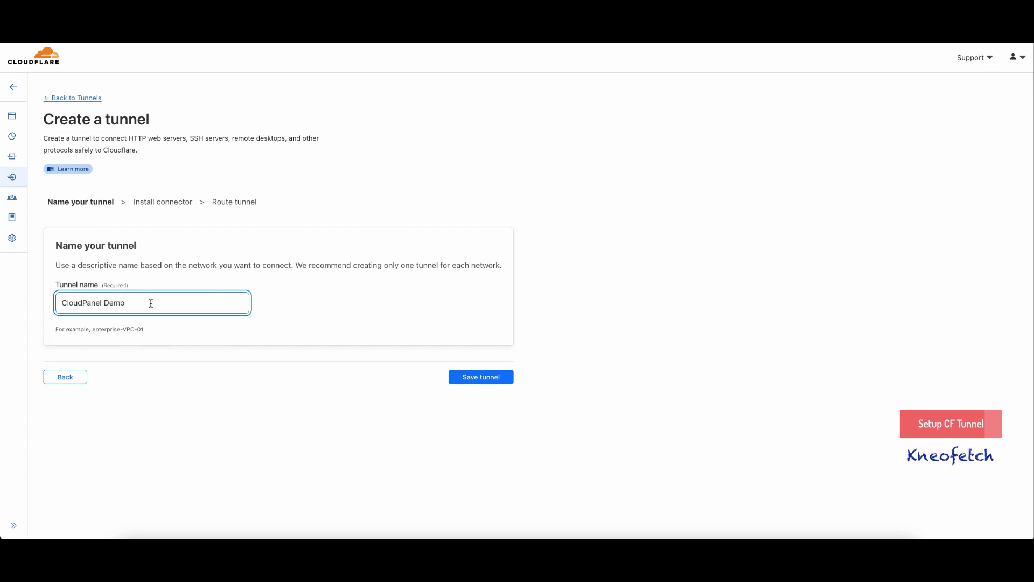
click(460, 376)
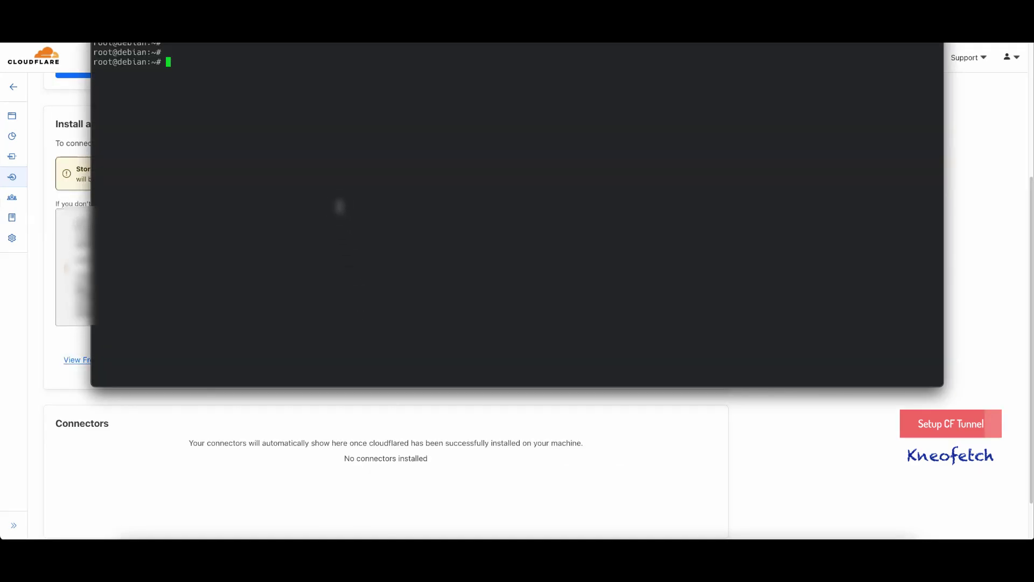
- Install cloudflared as a service from the pasted commands, and continue once the connector shows Connected
key(ctrl+shift+v)
key(Return)
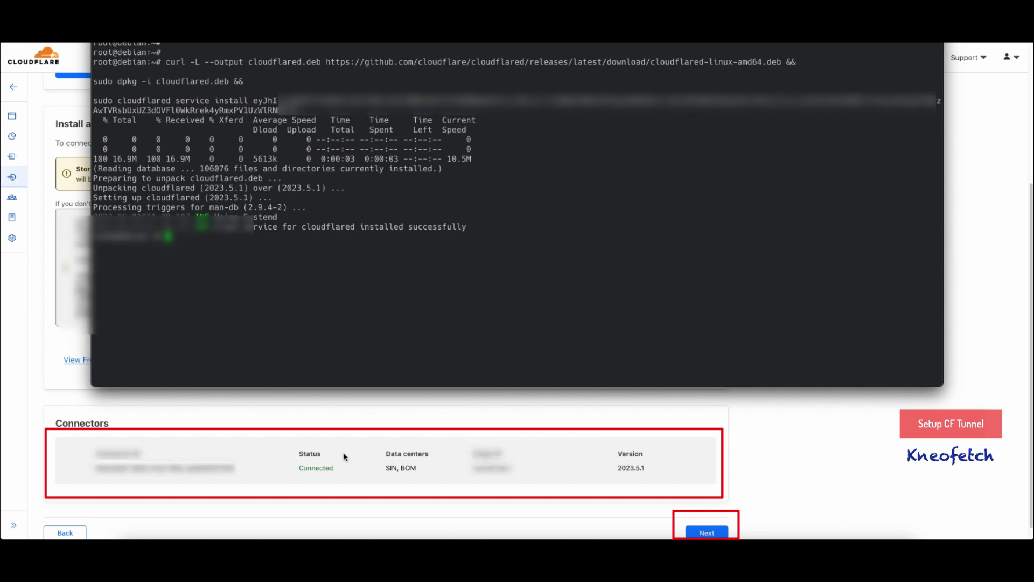
click(704, 531)
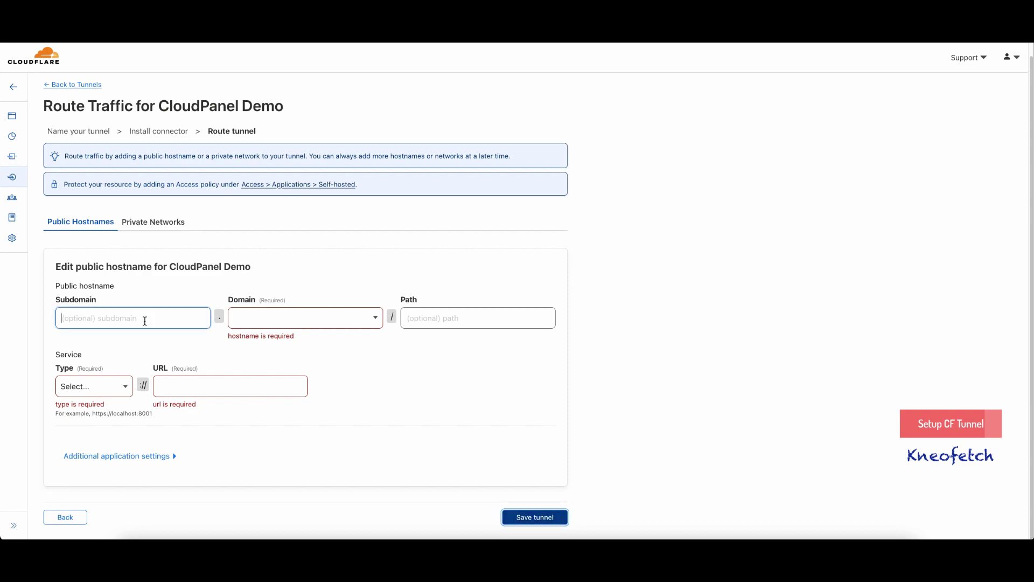
- Add public hostname cp on kneofetch.xyz with service type HTTPS and URL localhost:8443
click(145, 321)
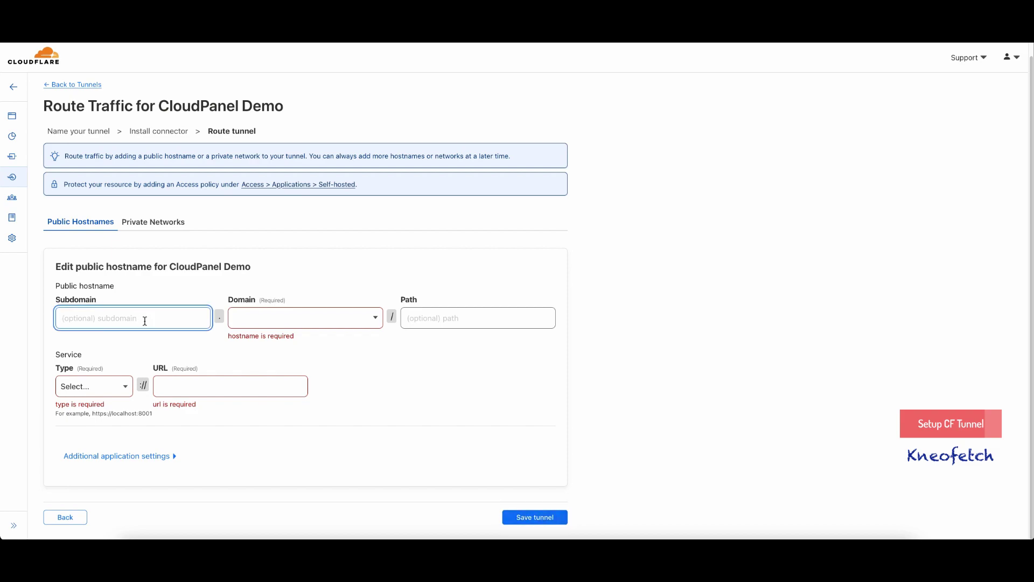
text(cp)
click(318, 319)
click(285, 340)
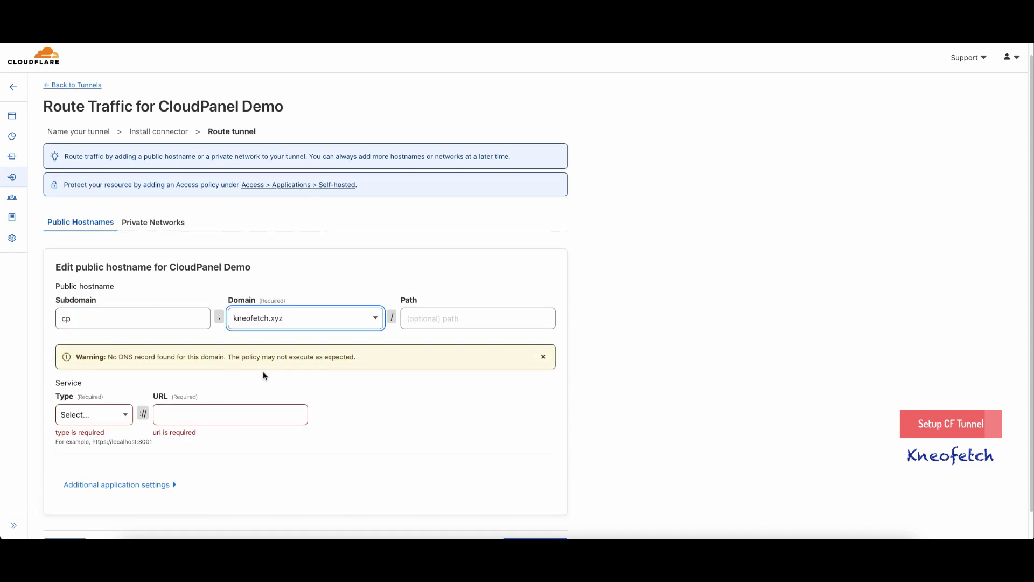
click(380, 378)
click(129, 423)
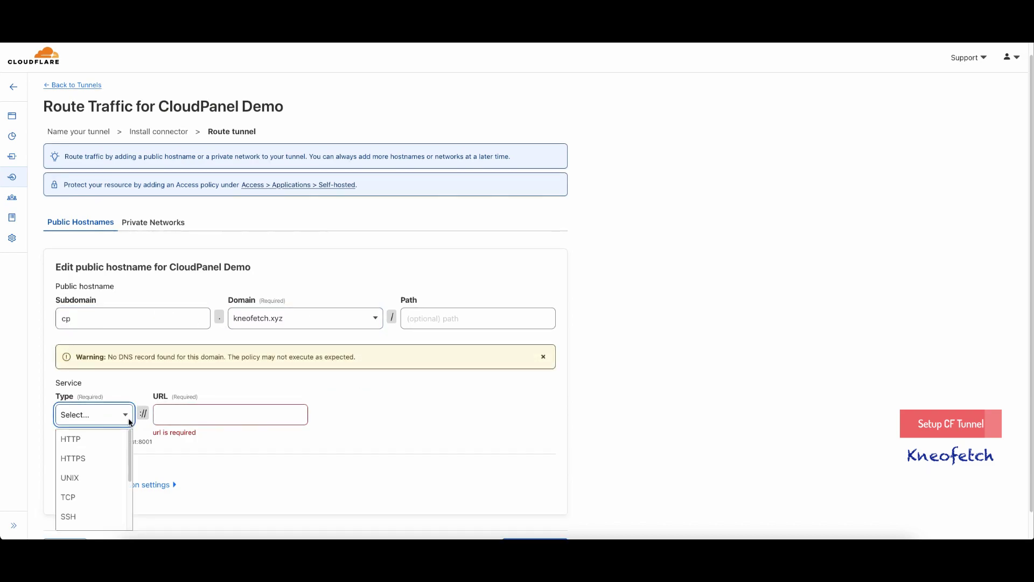
click(92, 455)
click(178, 415)
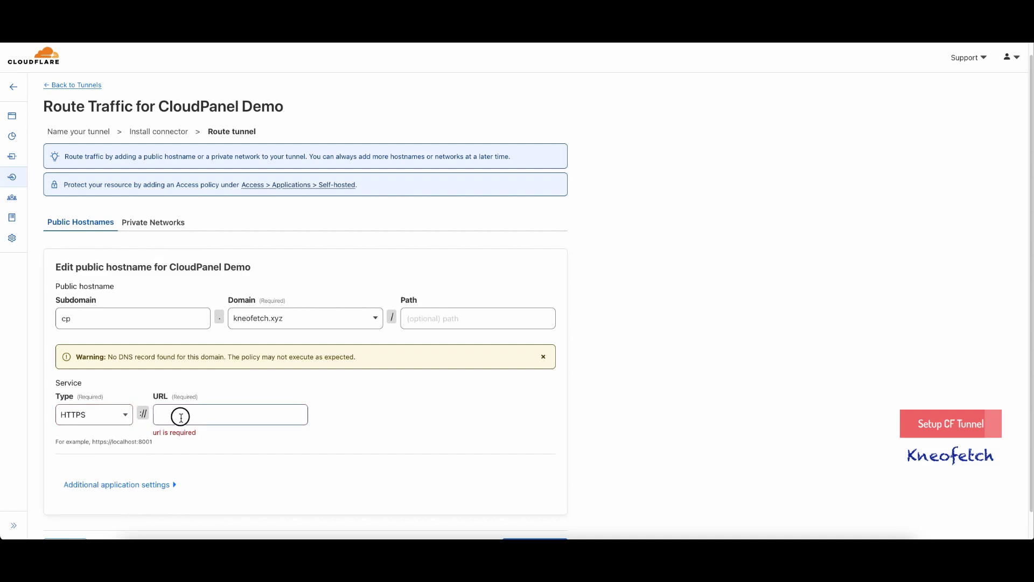
text(localhost:8443)
click(357, 421)
scroll(460, 404, down, 1)
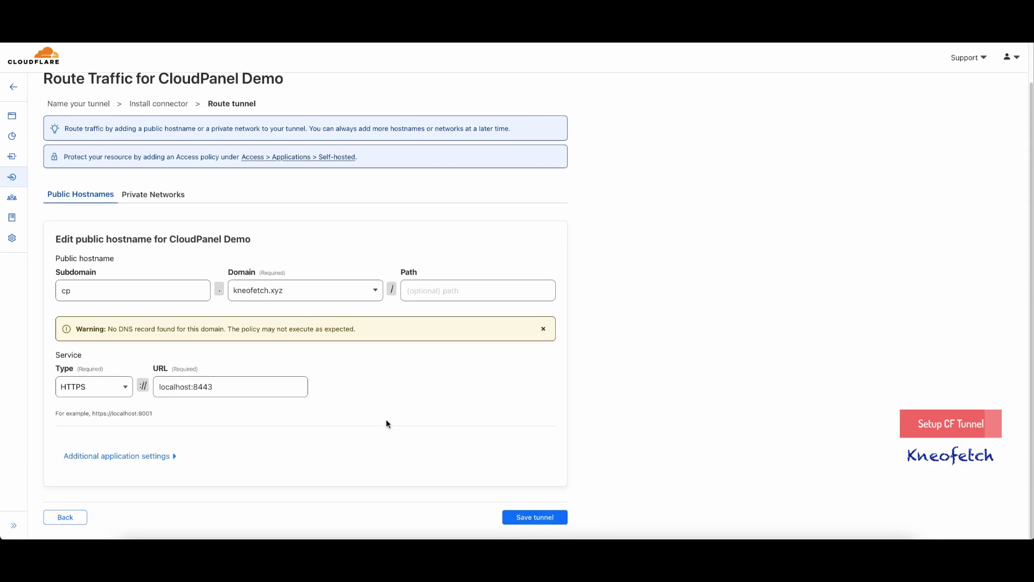
- Enable No TLS Verify in the additional TLS settings and save the CloudPanel Demo tunnel
click(176, 456)
scroll(297, 435, down, 3)
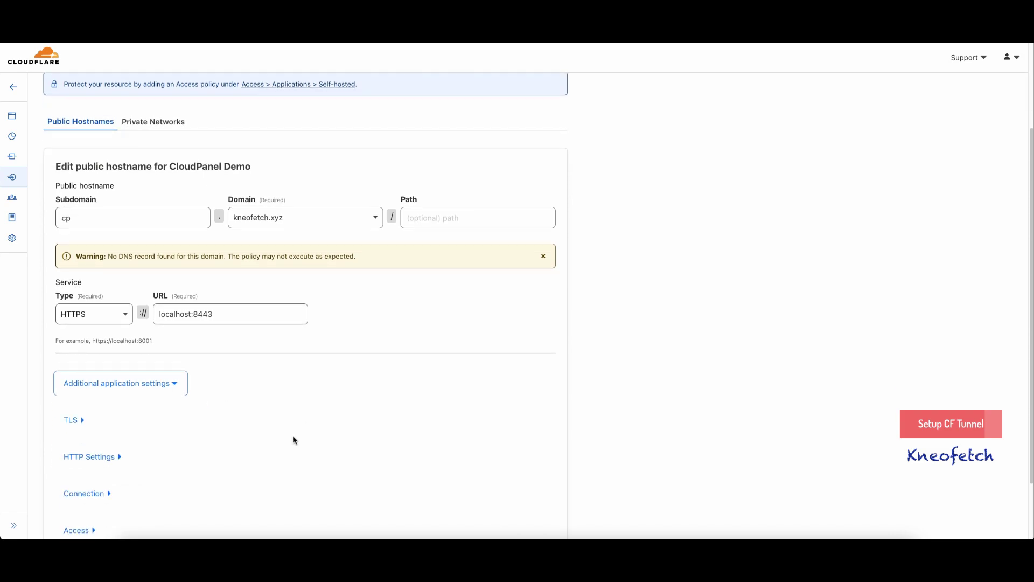
click(81, 420)
scroll(457, 408, down, 8)
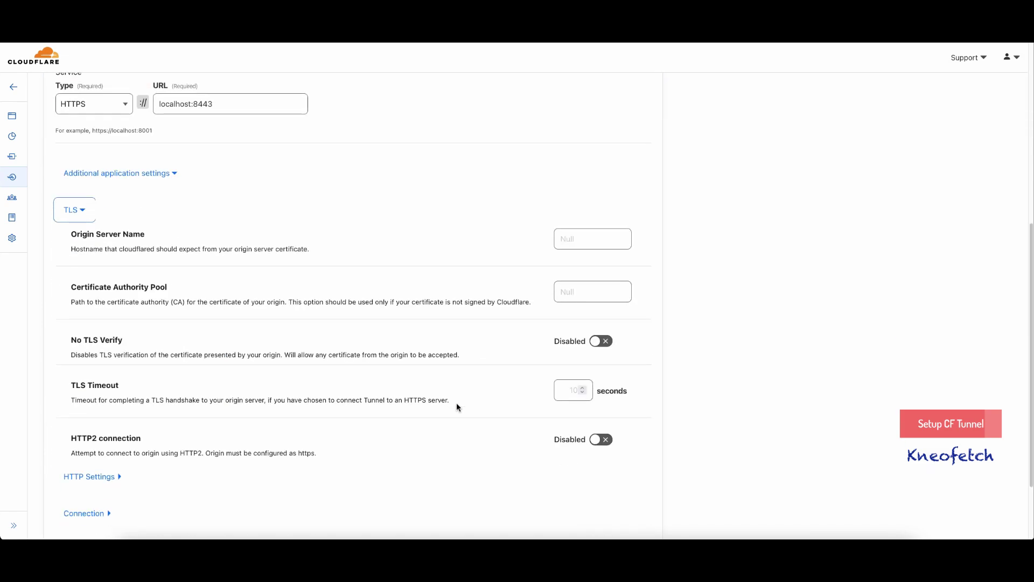
click(598, 342)
scroll(354, 392, down, 3)
click(599, 517)
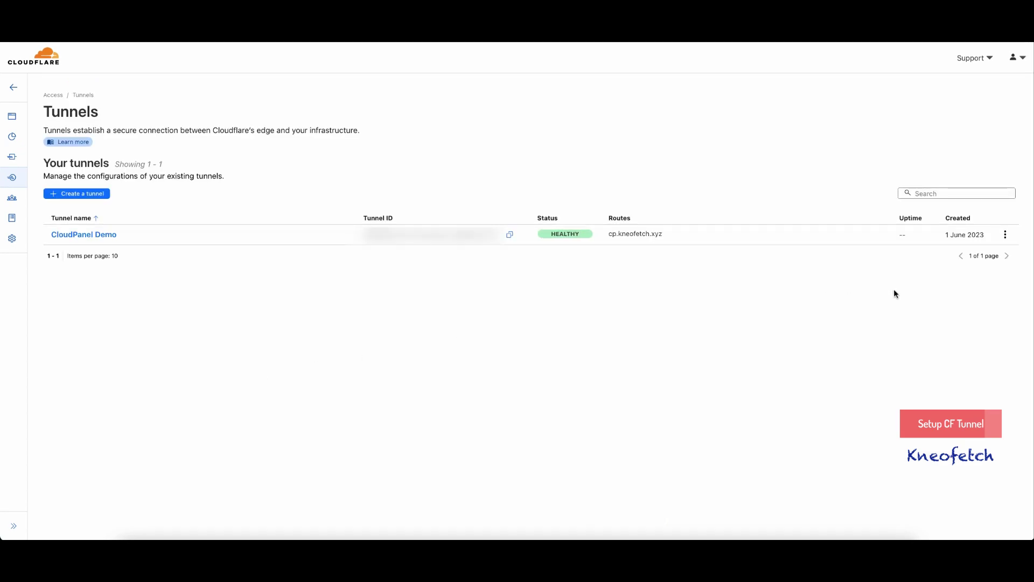
- Configure the CloudPanel Demo tunnel and start a new entry on its Public Hostname tab
click(1005, 236)
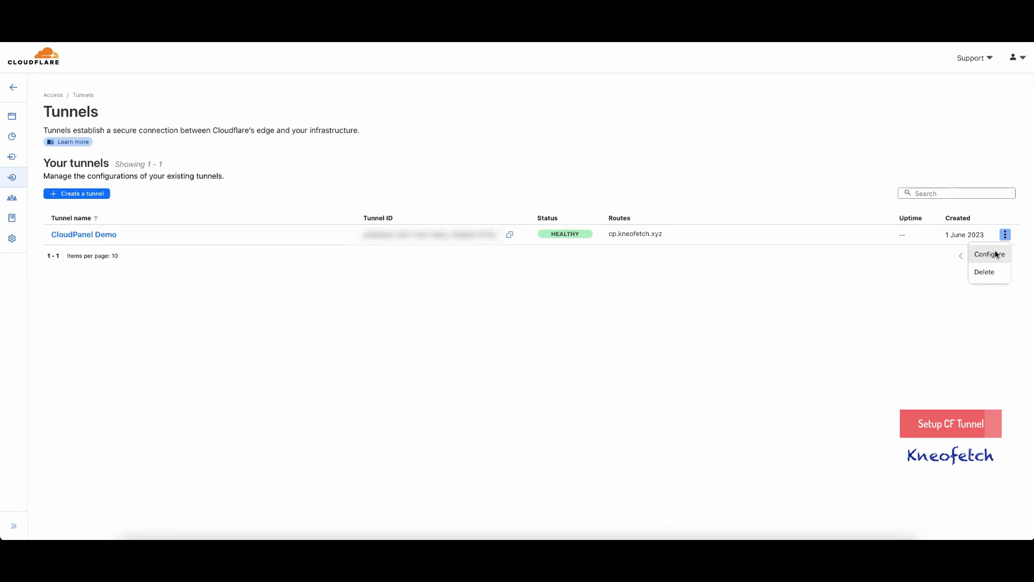
click(995, 254)
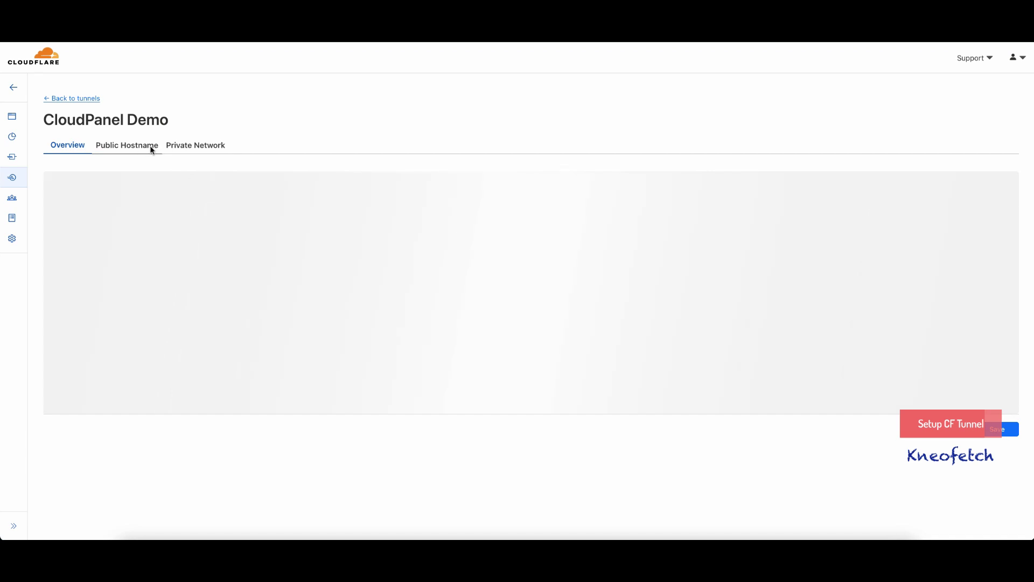
click(125, 150)
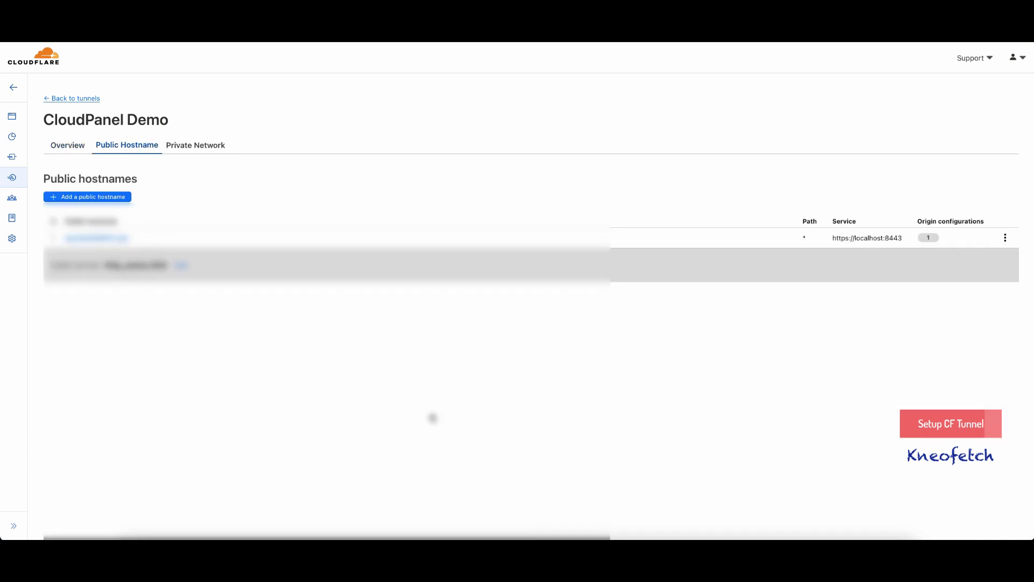
click(1005, 238)
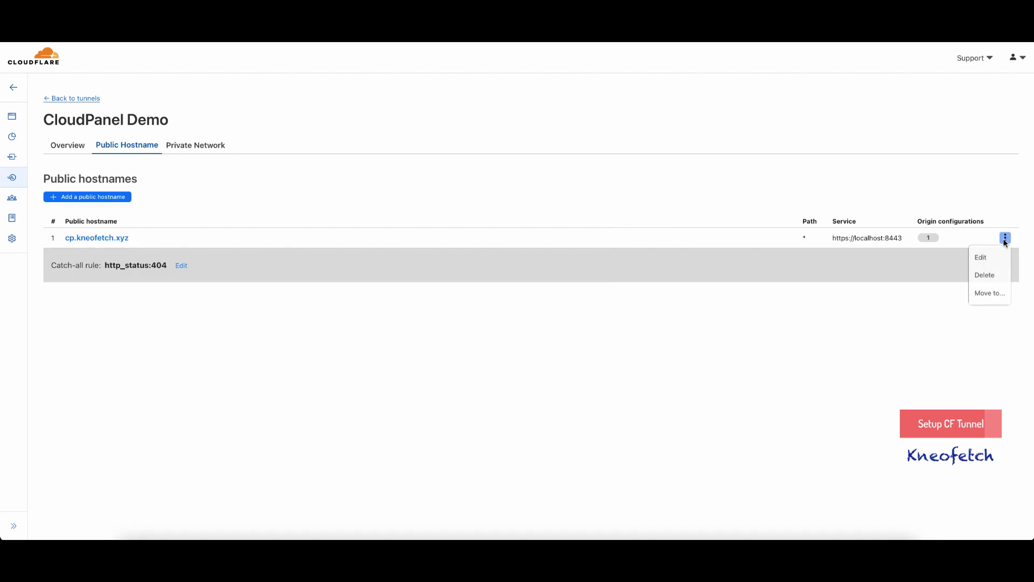
click(229, 219)
click(115, 198)
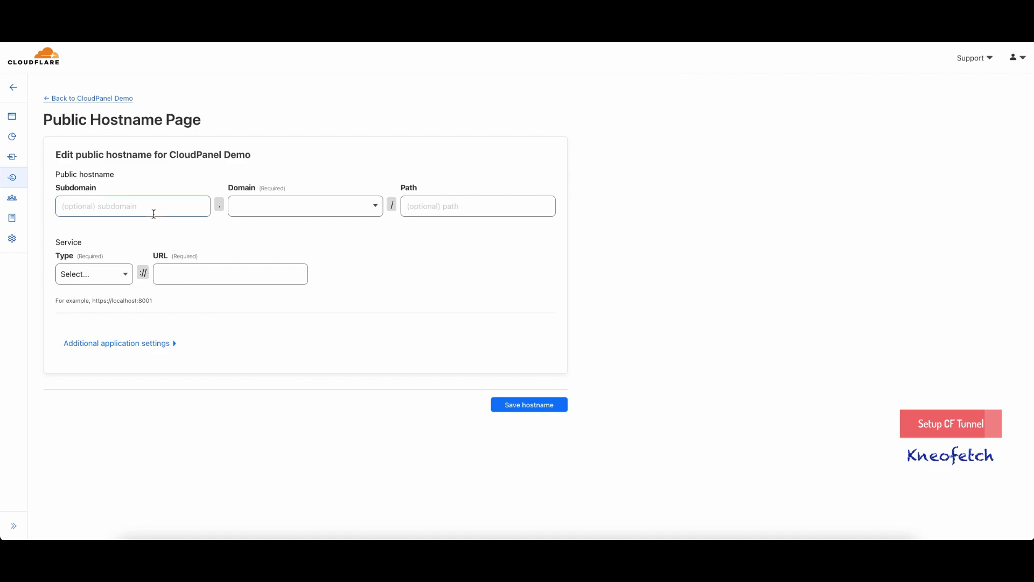
- Save a hostname for the bare domain kneofetch.xyz with HTTP service at localhost:80
click(302, 206)
click(269, 229)
click(415, 233)
click(125, 273)
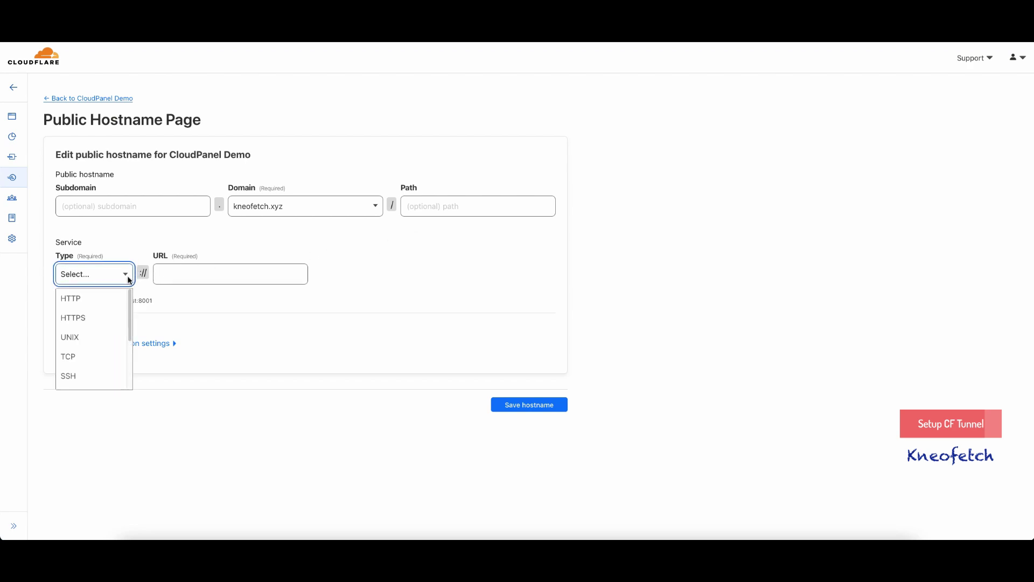
click(83, 299)
click(192, 280)
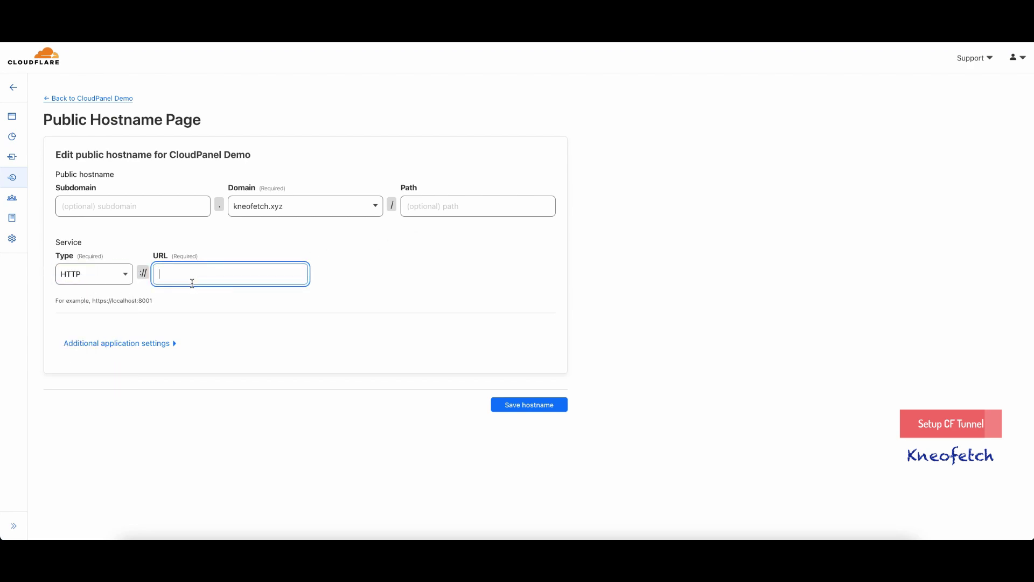
text(localhost:80)
click(339, 297)
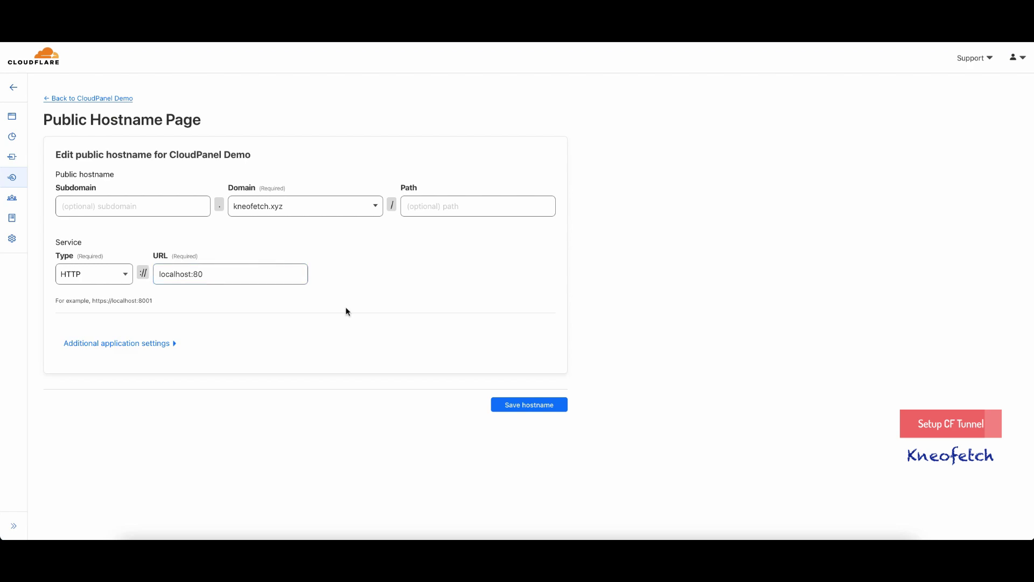
click(505, 404)
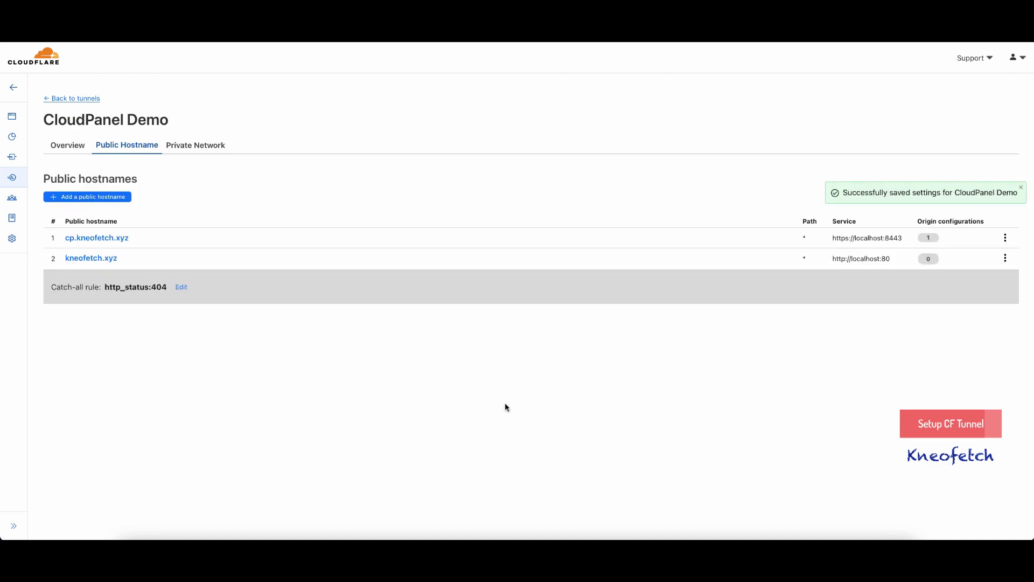
- Save a new hostname www on kneofetch.xyz with HTTP service localhost:80, correcting the mistyped port
click(99, 198)
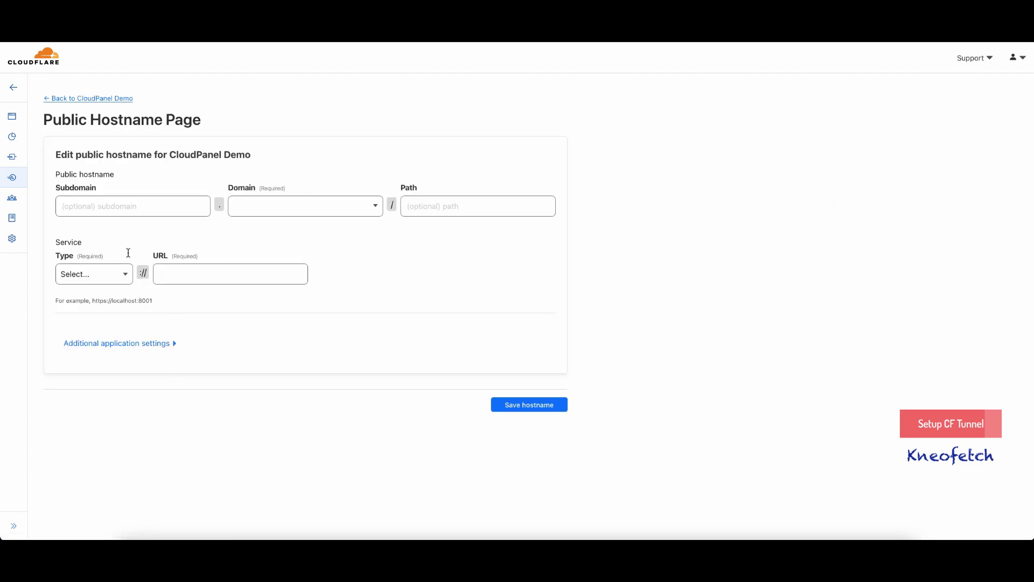
click(115, 209)
text(www)
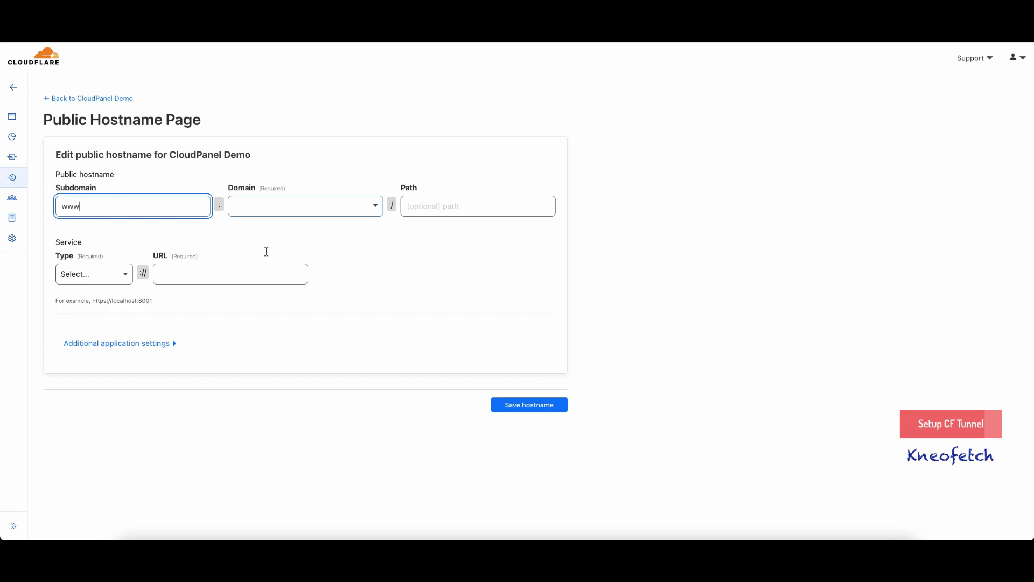
click(316, 207)
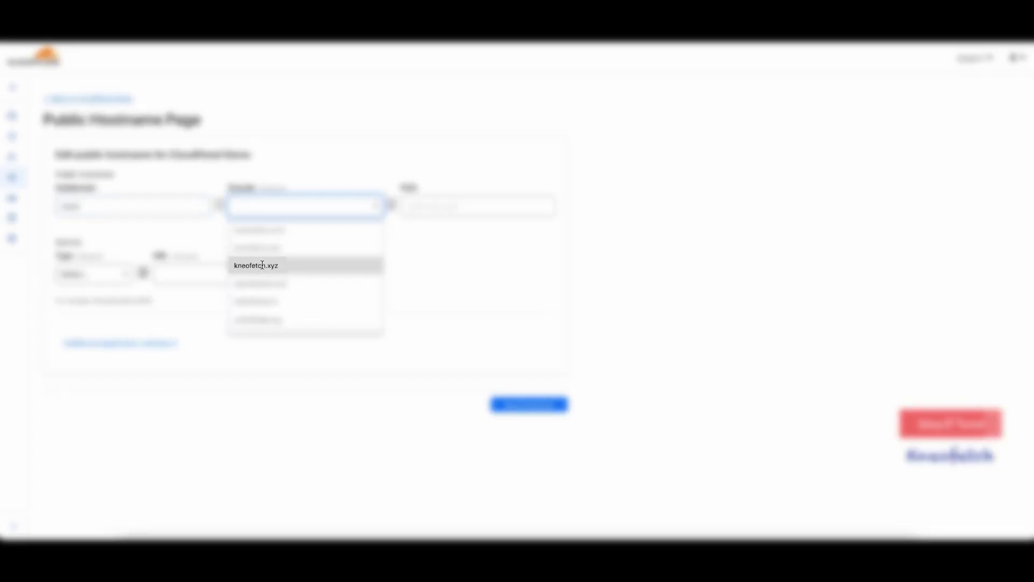
click(262, 265)
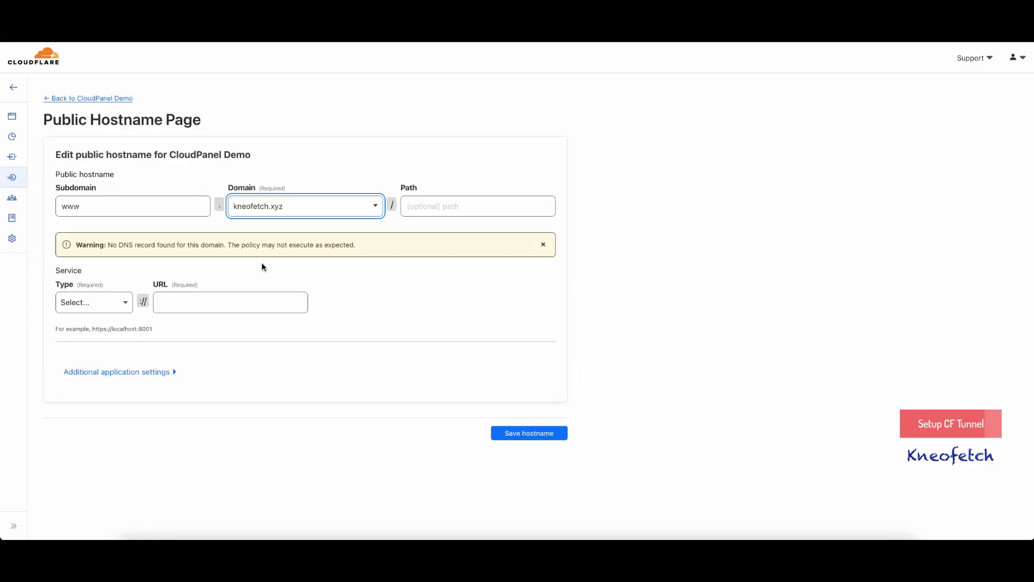
click(107, 305)
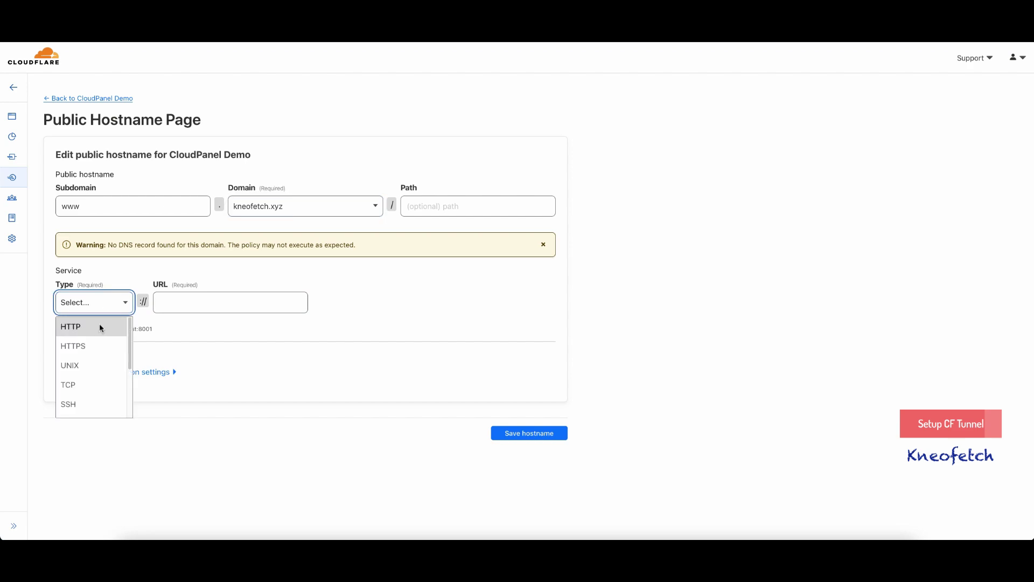
click(98, 328)
click(185, 308)
text(localhost)
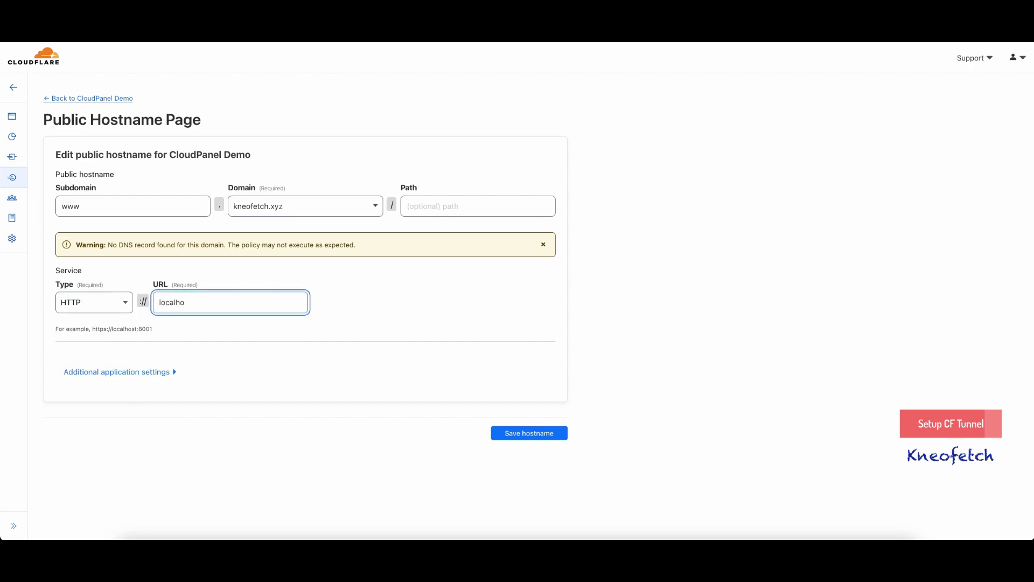
text(:90)
key(BackSpace)
key(BackSpace)
text(80)
click(528, 431)
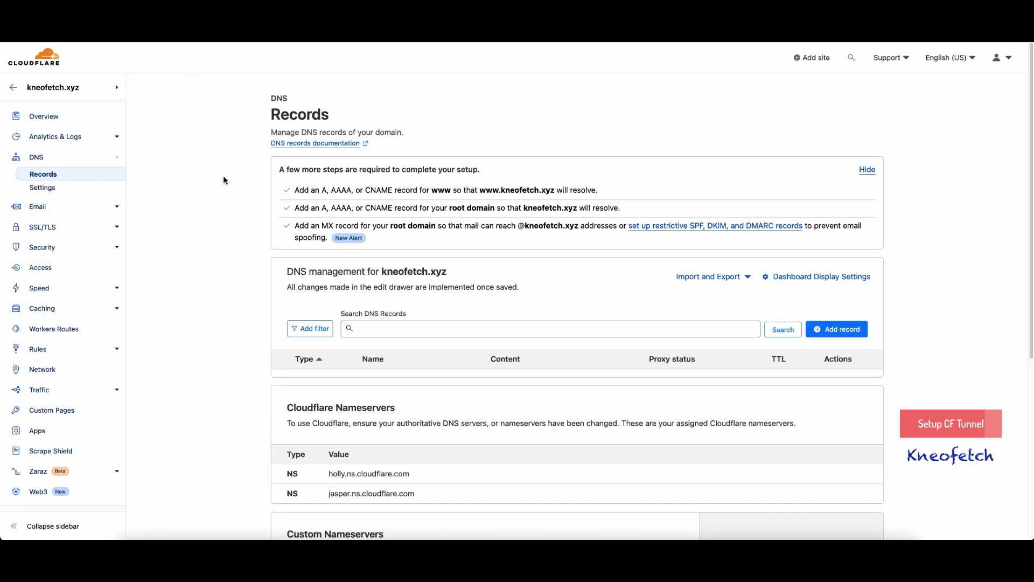
- Show the DNS Records page for kneofetch.xyz from the Cloudflare sidebar
scroll(236, 327, down, 1)
click(48, 173)
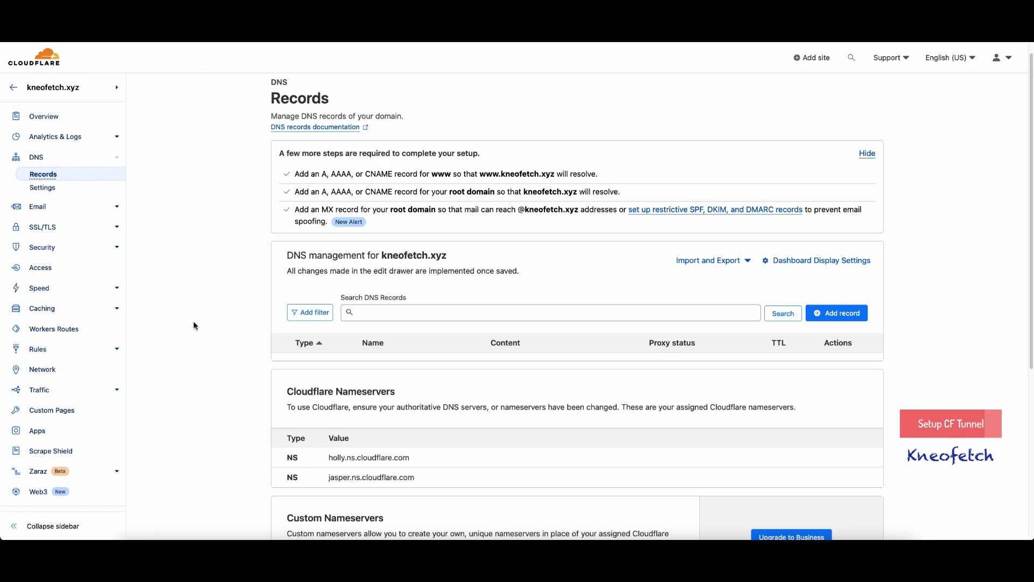
scroll(194, 325, down, 2)
click(35, 161)
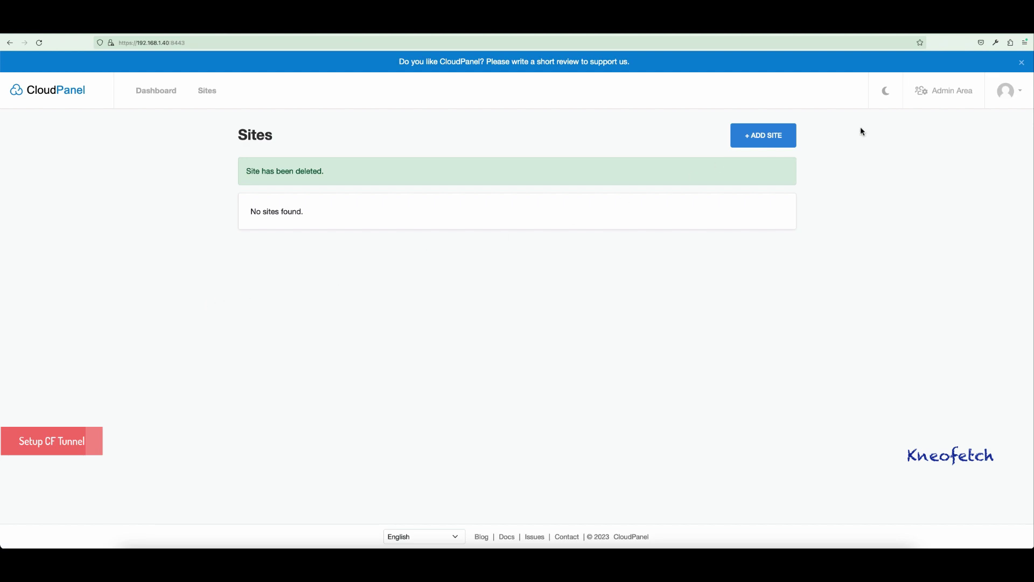
- In Admin Area Settings, remove 'beta' so the Domain Name reads cp.kneofetch.xyz, and save
click(959, 98)
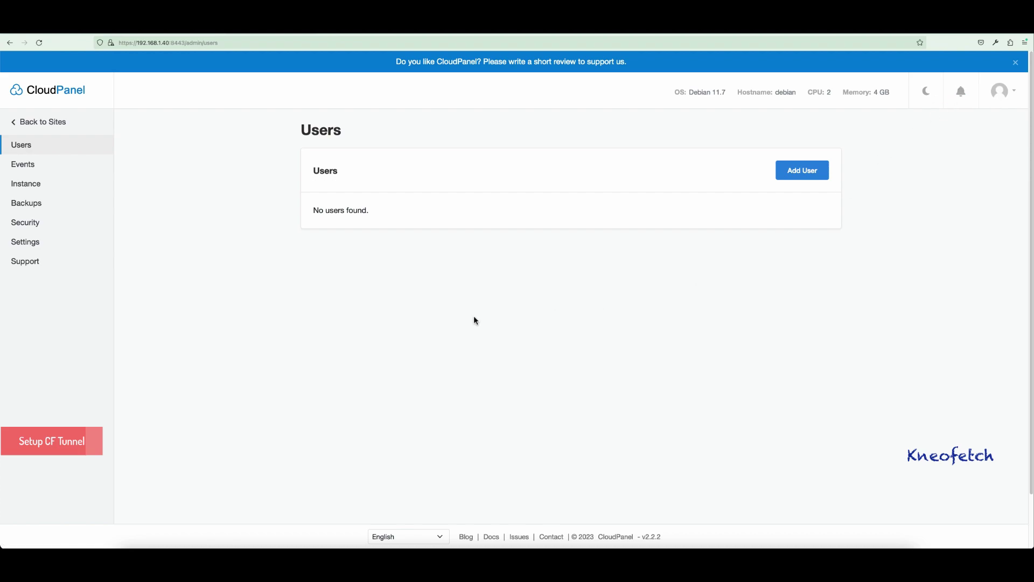
click(30, 242)
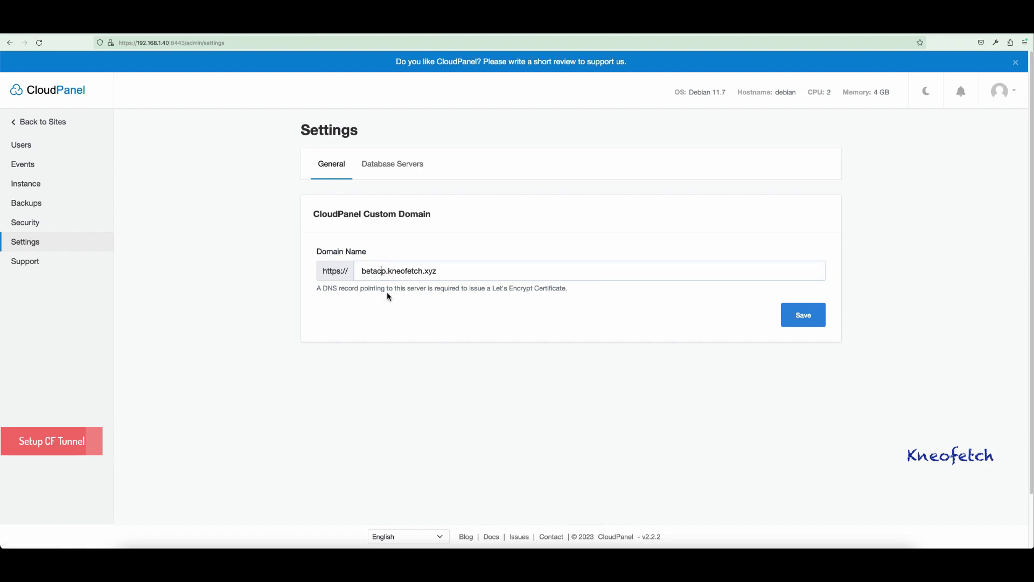
click(395, 265)
key(Home)
key(Delete)
key(Delete)
key(Delete)
key(Delete)
click(798, 316)
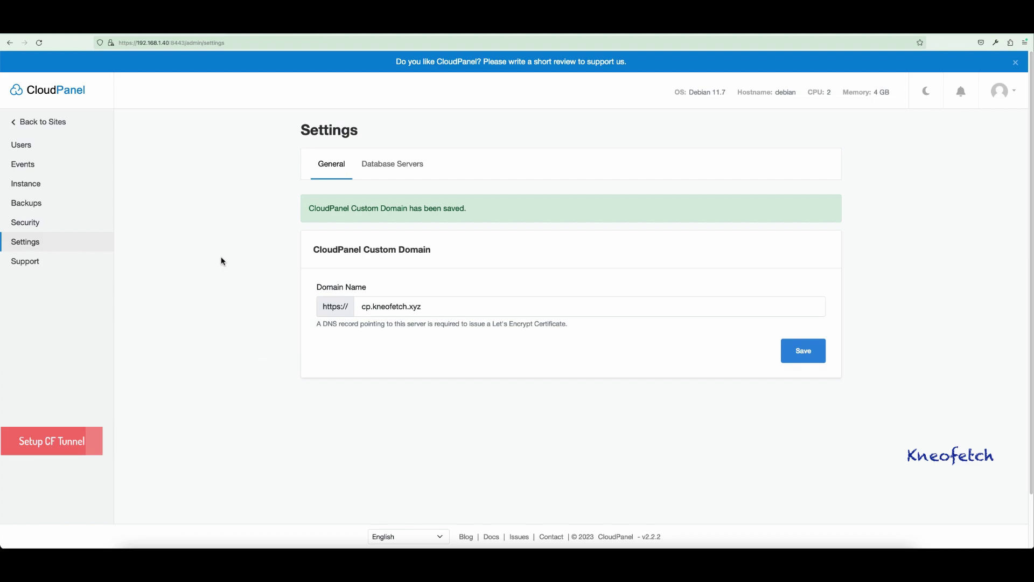
click(324, 36)
- Load cp.kneofetch.xyz and sign in with the panel's username and password
text(cp.kneofetch.xyz)
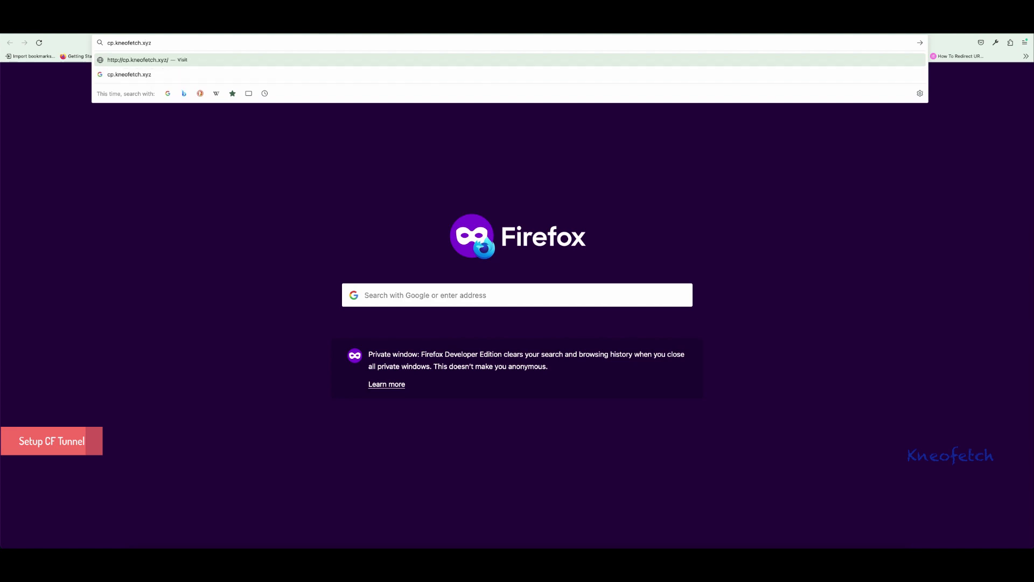
key(Return)
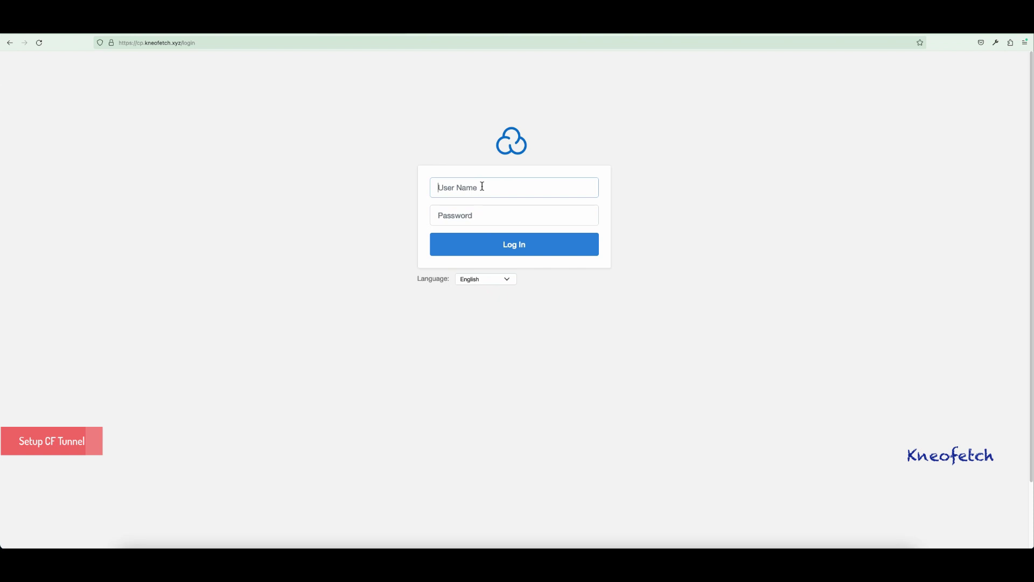
text(demo)
key(Tab)
text(demo)
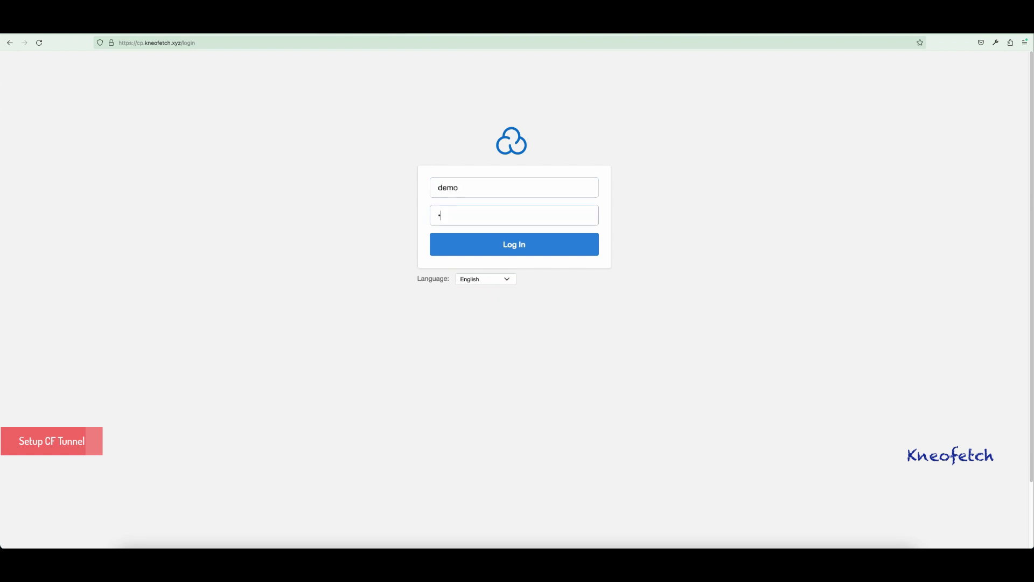
text(demo)
key(Return)
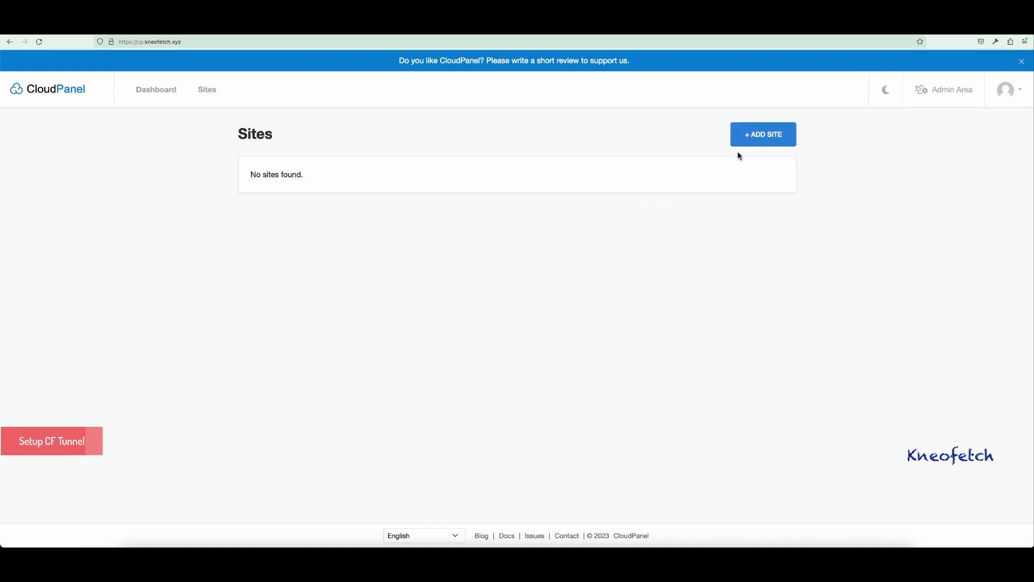
click(760, 142)
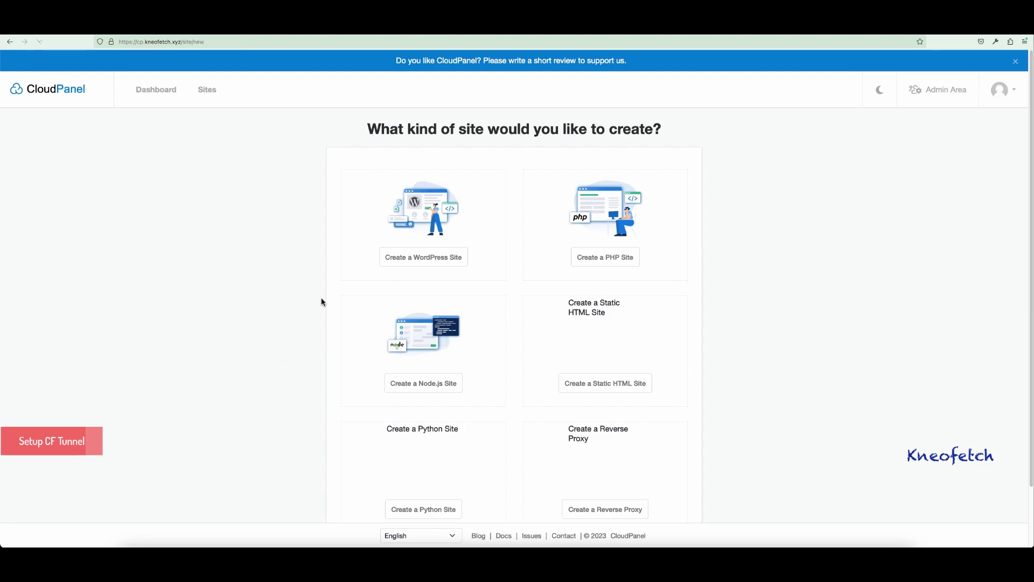
click(431, 257)
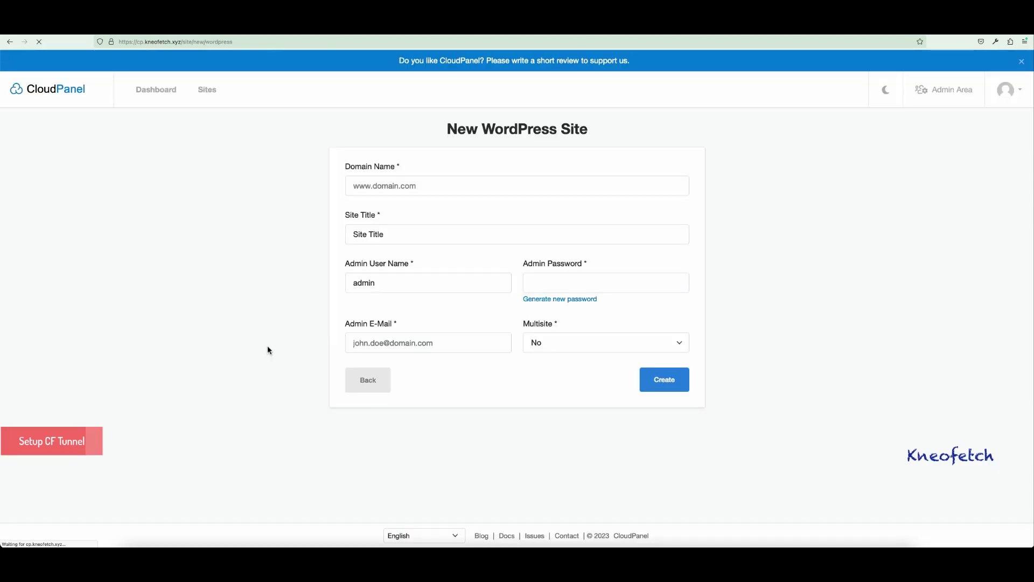
click(418, 188)
text(www.)
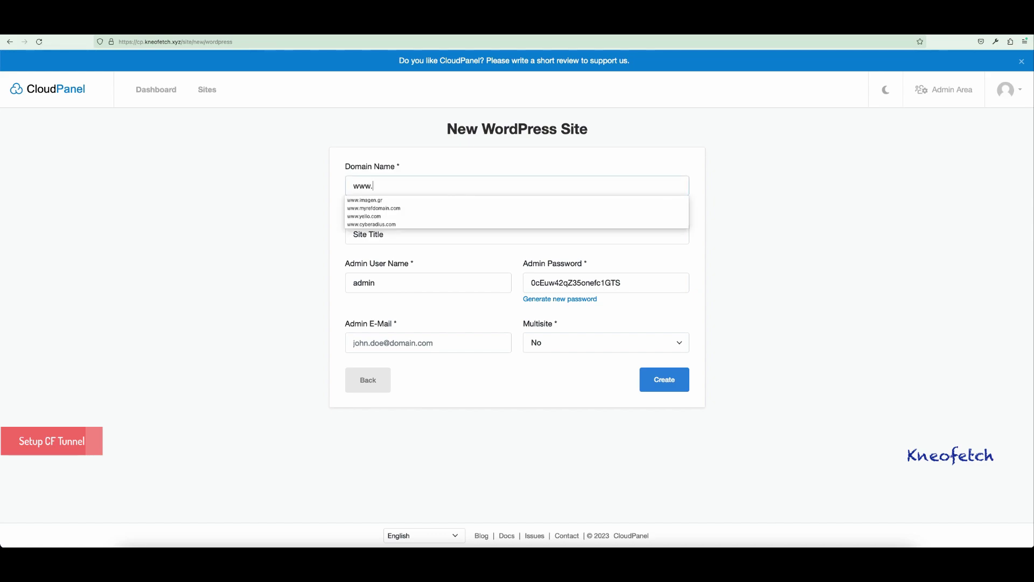
text(kneofetch.xyz)
triple_click(387, 238)
text(Demo Site)
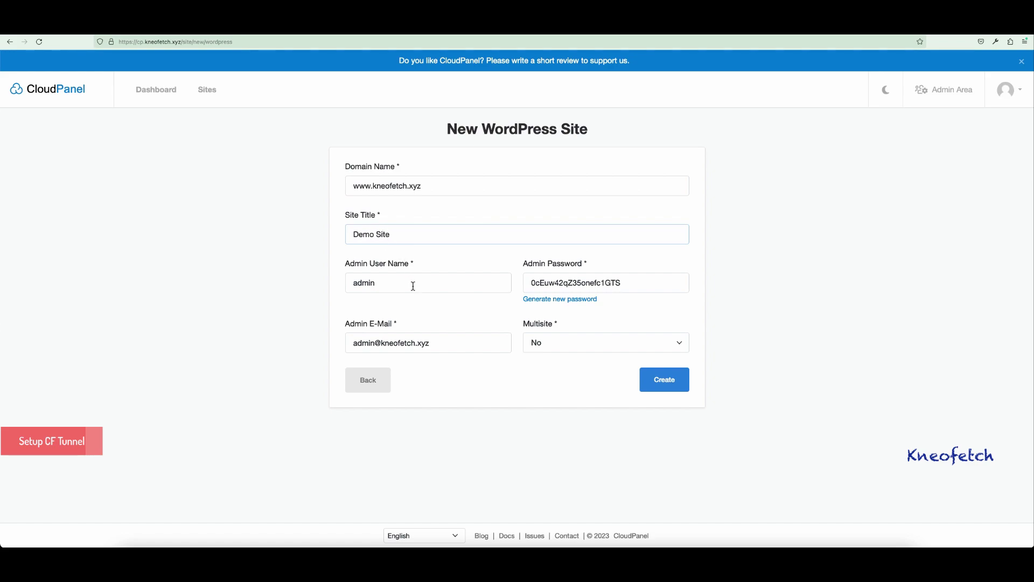
text(ii)
click(467, 319)
click(656, 384)
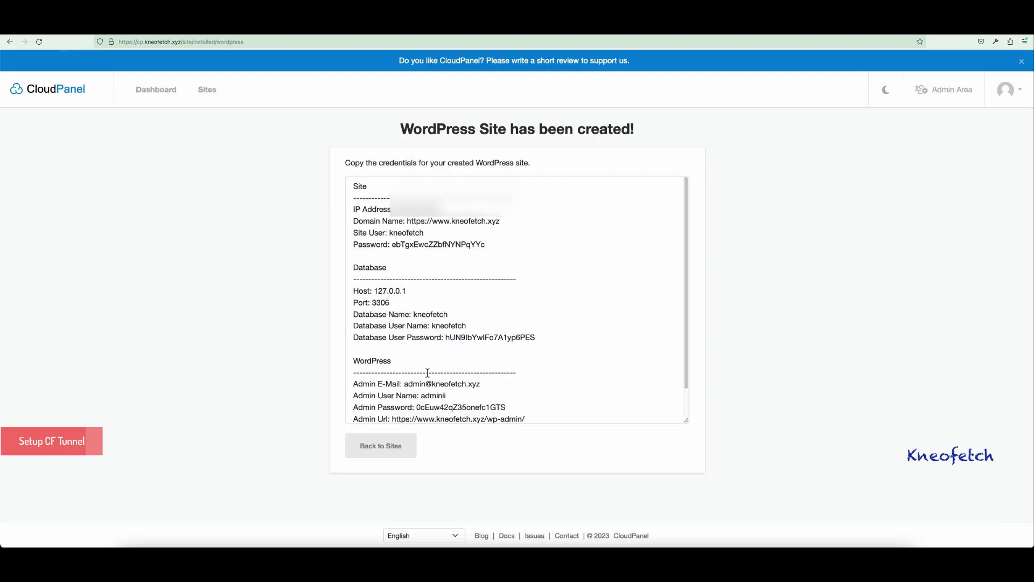
- Review the new site's credentials summary, then return to the sites list
scroll(483, 342, down, 1)
scroll(483, 342, up, 1)
click(405, 445)
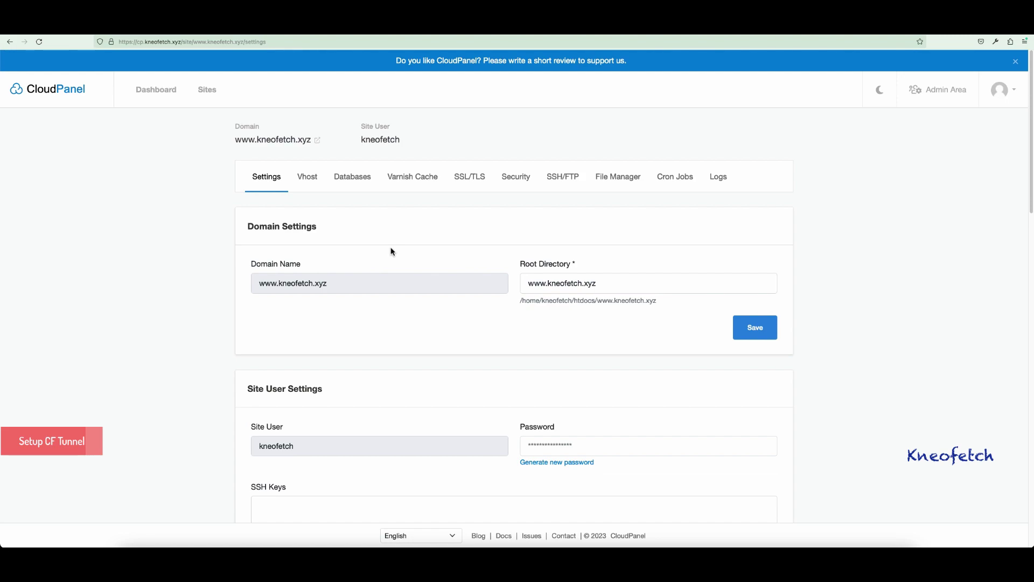
scroll(258, 141, down, 1)
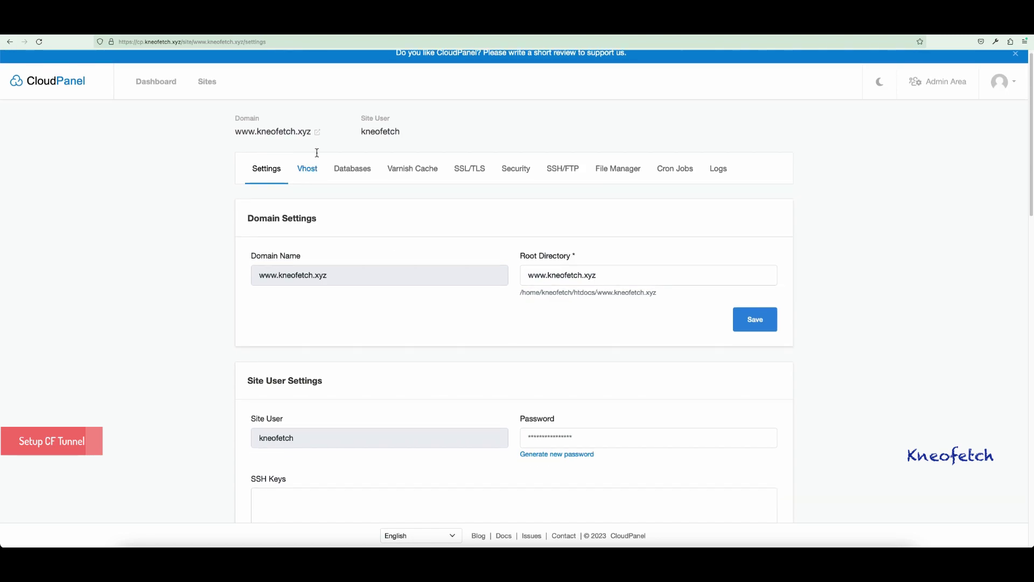
click(318, 132)
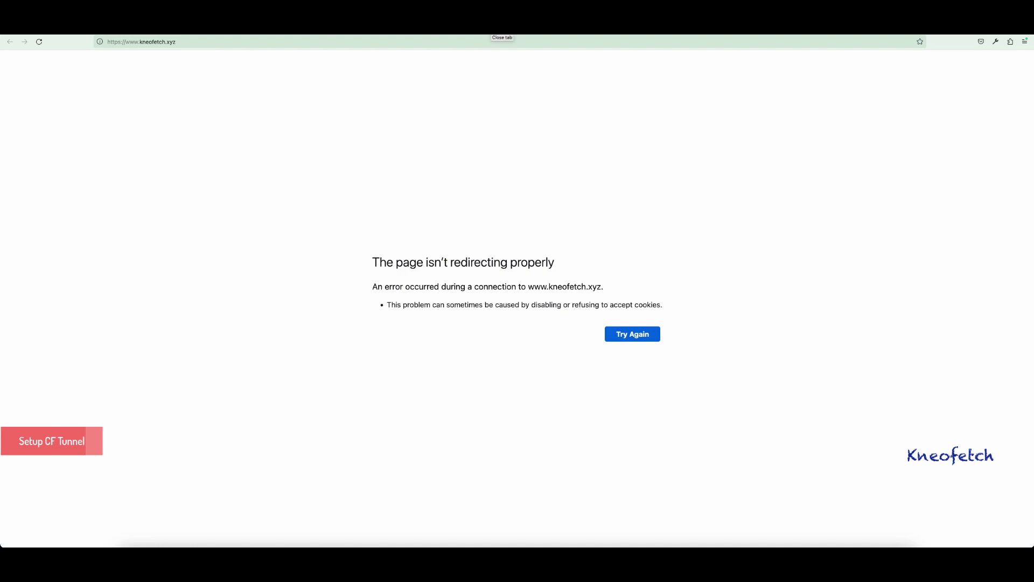
click(501, 28)
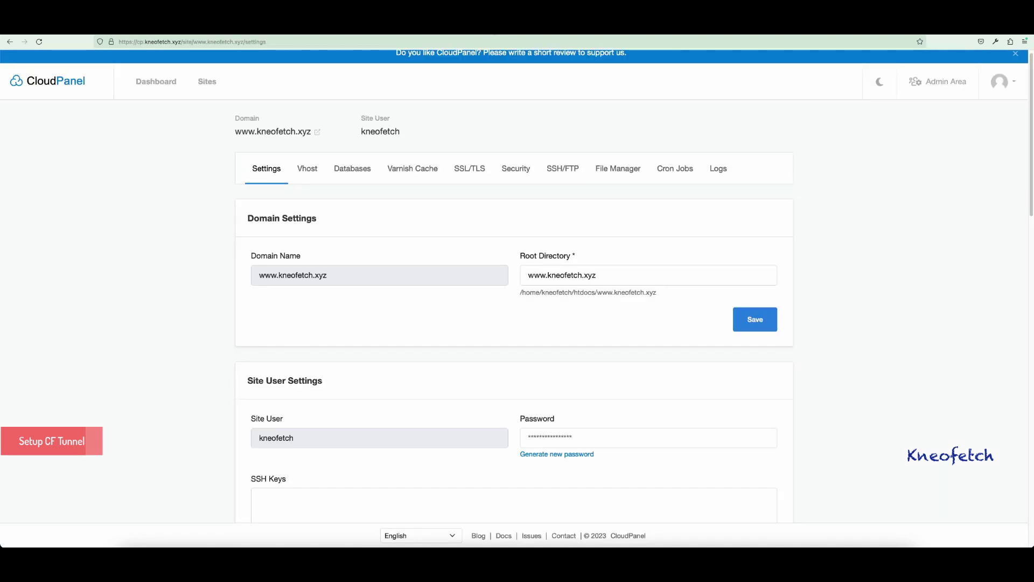
click(310, 170)
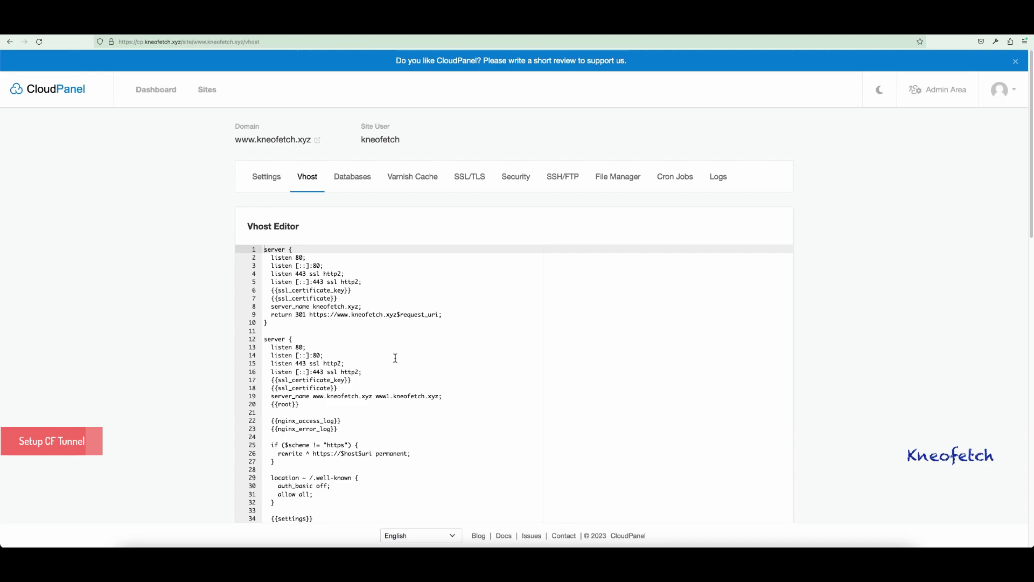
- Comment out vhost lines 25–27, the HTTPS redirect block, with '#'
scroll(395, 359, down, 4)
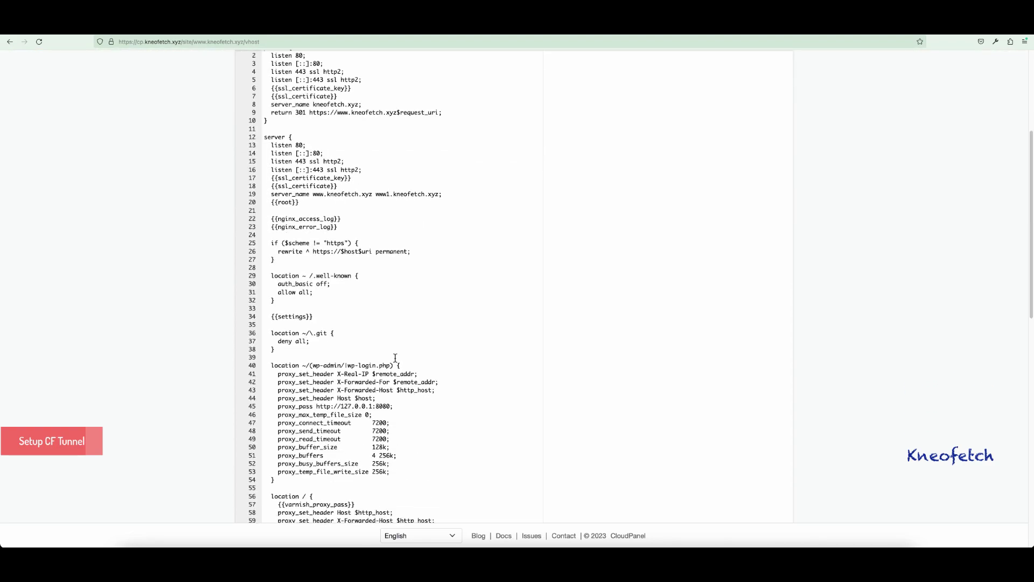
click(265, 243)
text(#)
key(Left)
key(Down)
text(#)
key(Left)
key(Down)
text(#)
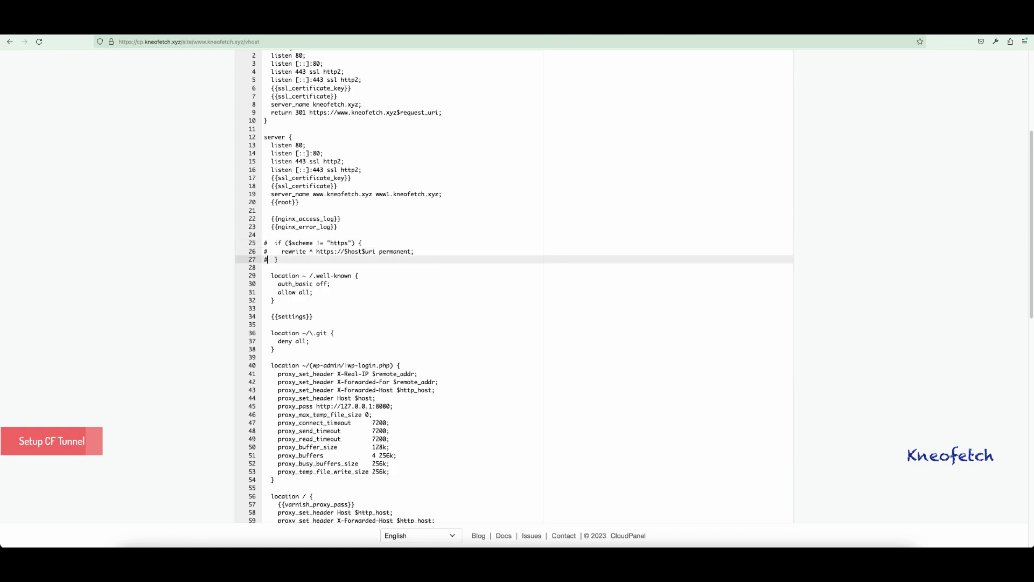
scroll(518, 330, down, 10)
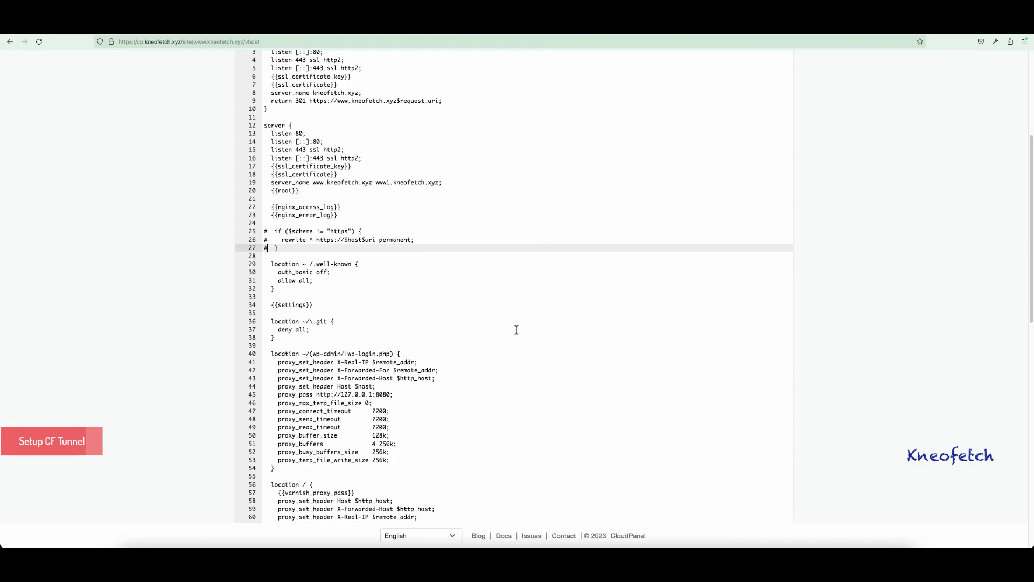
scroll(640, 407, down, 3)
click(758, 478)
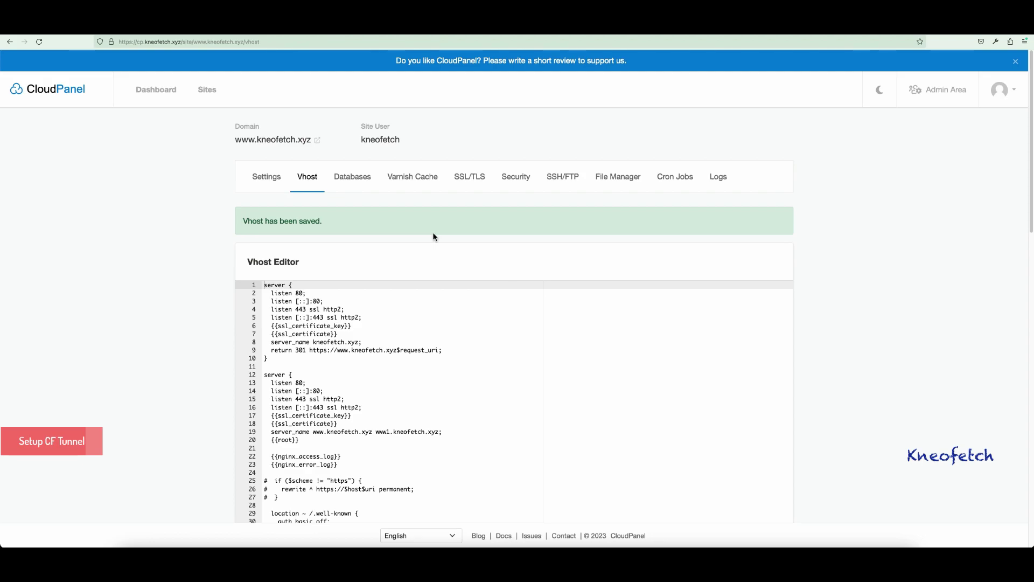
click(320, 141)
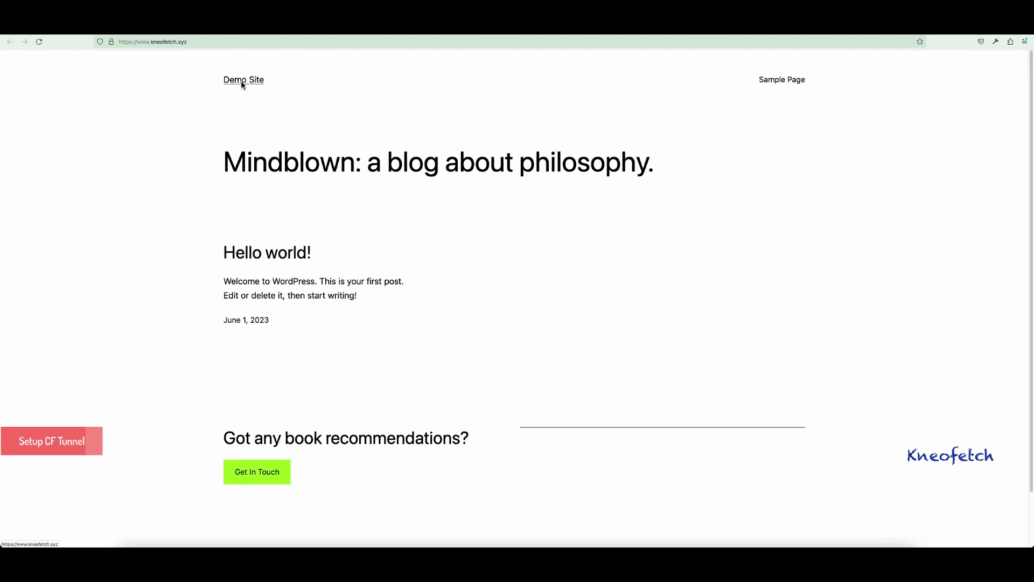
- Open Demo Site's Sample Page and confirm the connection is secure, verified by Google Trust Services LLC
scroll(599, 236, down, 2)
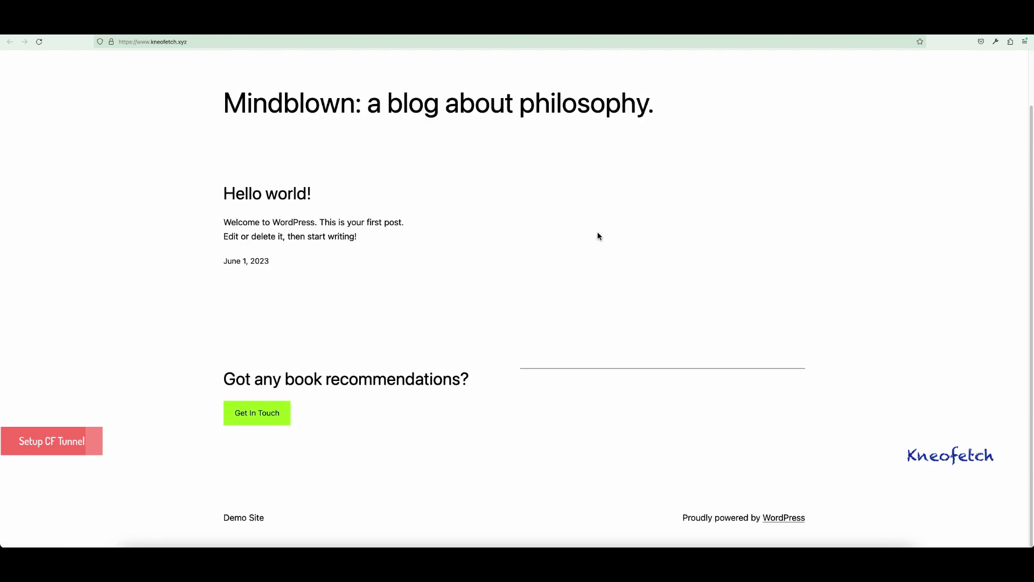
scroll(599, 235, up, 2)
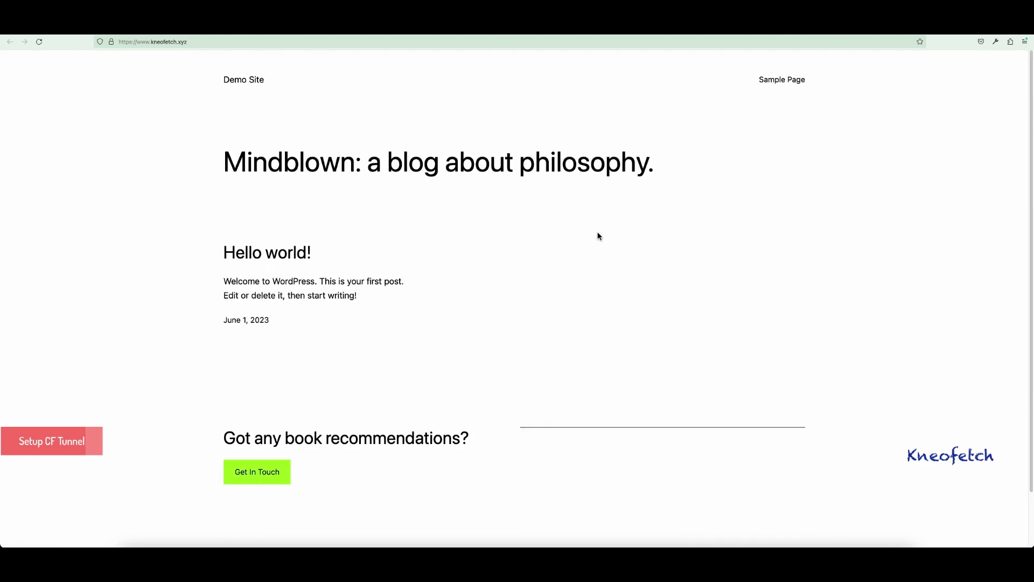
click(787, 80)
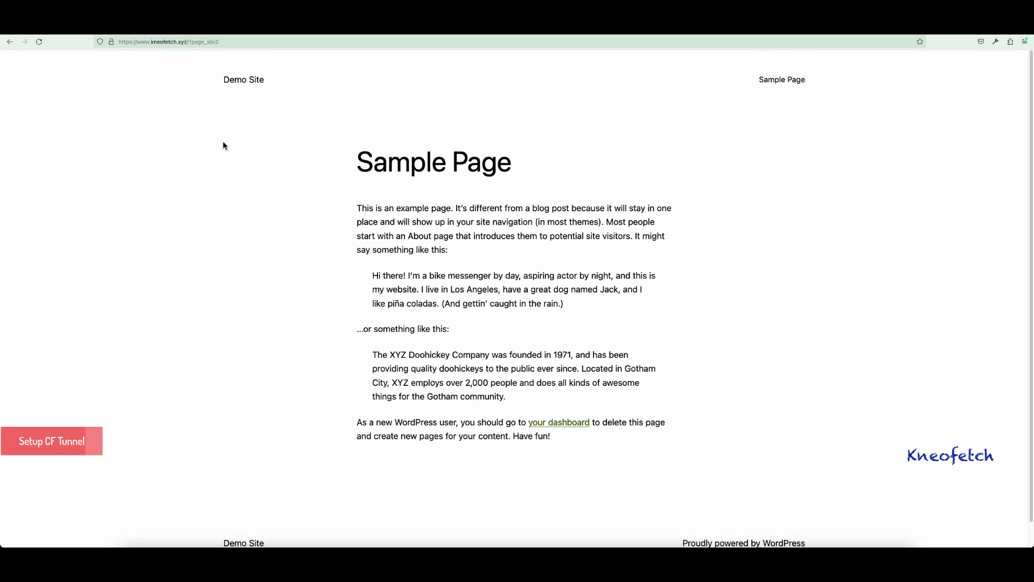
click(112, 45)
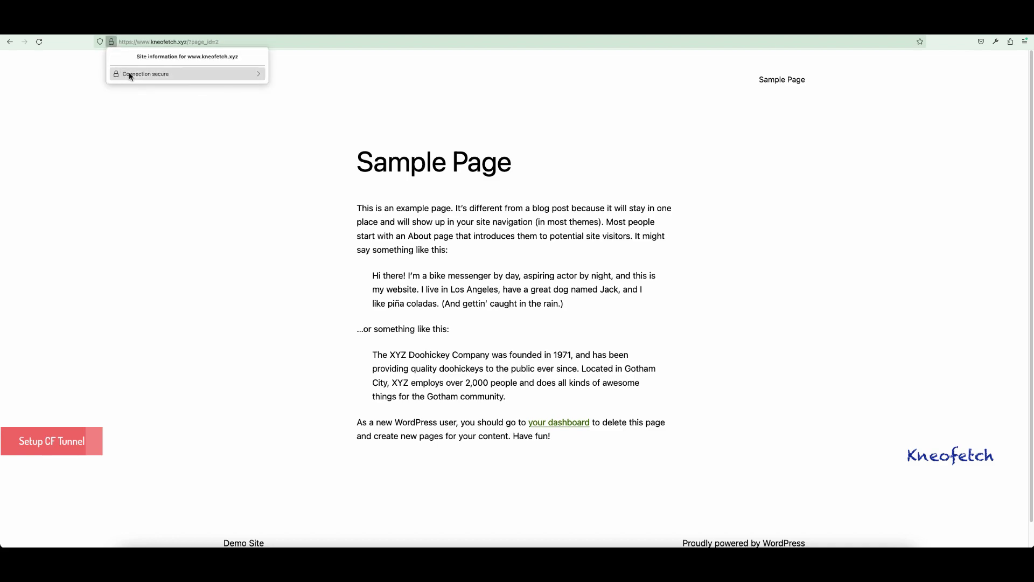
click(132, 76)
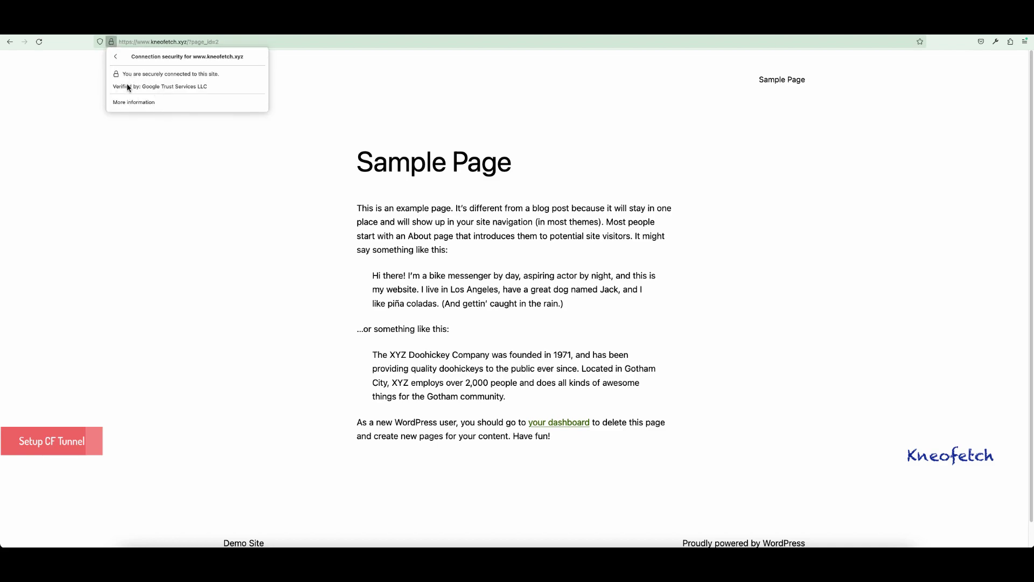